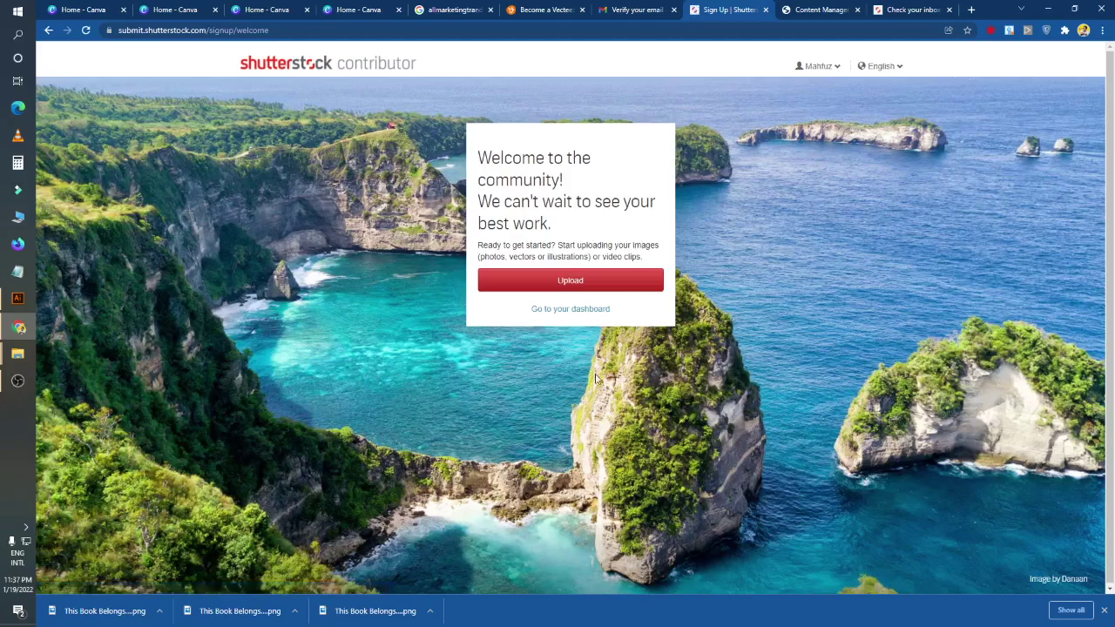
Go from the welcome page to the Shutterstock contributor dashboard.
{"action": "left_click_drag", "start_coordinate": [475, 136], "coordinate": [542, 205]}
{"action": "left_click", "coordinate": [585, 233]}
{"action": "left_click", "coordinate": [580, 311]}
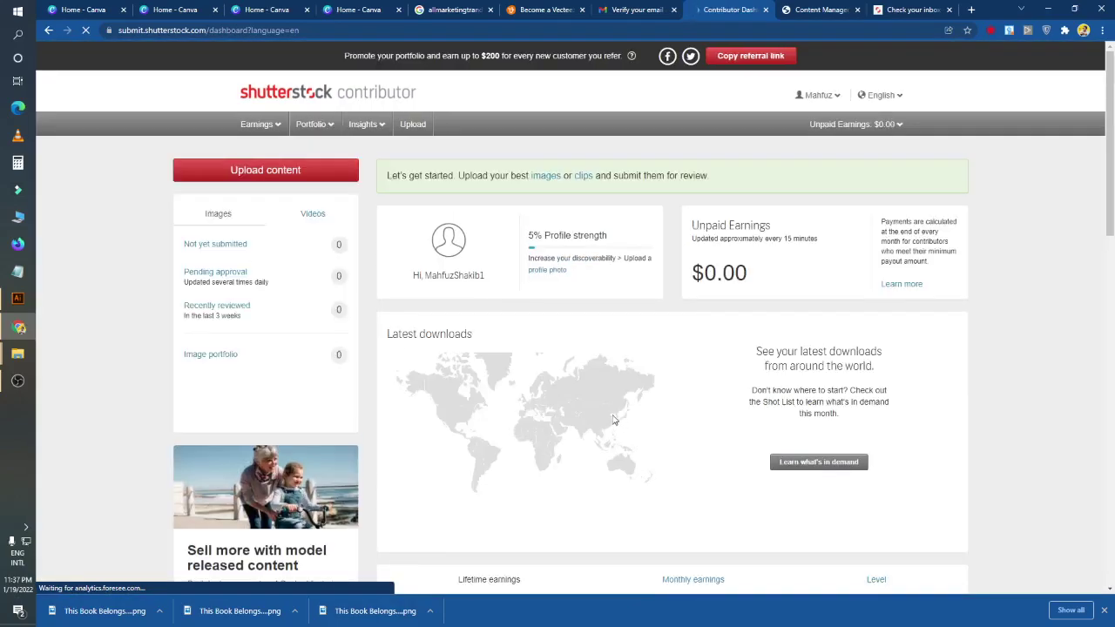
{"action": "mouse_move", "coordinate": [421, 175]}
{"action": "left_mouse_down"}
{"action": "mouse_move", "coordinate": [740, 175]}
{"action": "mouse_move", "coordinate": [443, 171]}
{"action": "left_mouse_up"}
{"action": "left_click", "coordinate": [572, 349]}
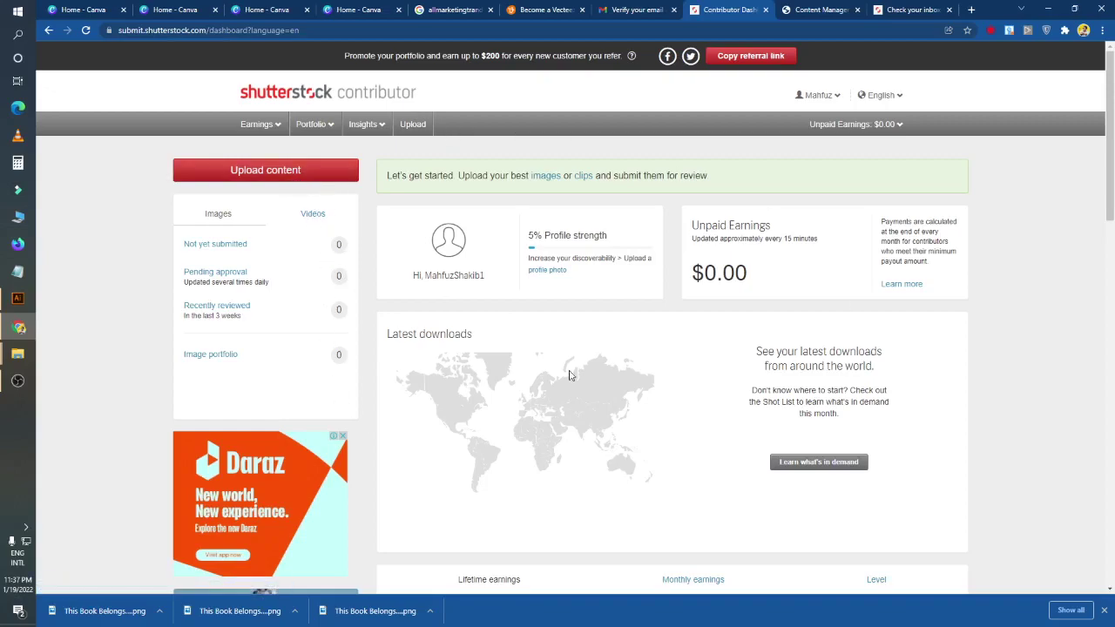
Open the content upload page and dismiss the upload guidelines.
{"action": "left_click", "coordinate": [271, 178]}
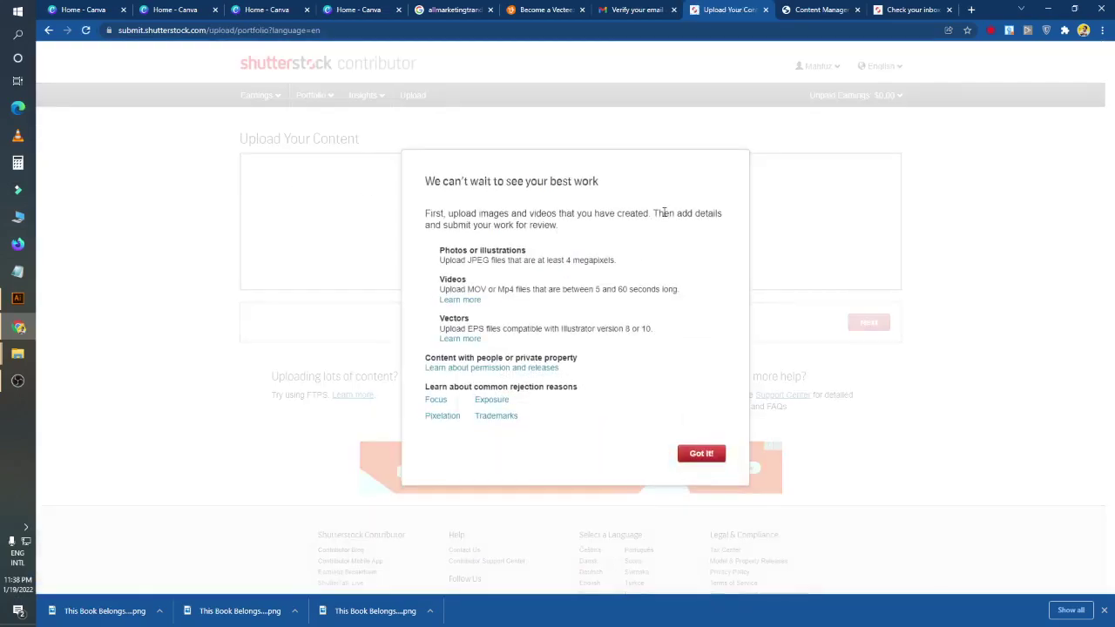
{"action": "left_click", "coordinate": [702, 454]}
{"action": "left_click", "coordinate": [633, 209]}
{"action": "left_click", "coordinate": [92, 226]}
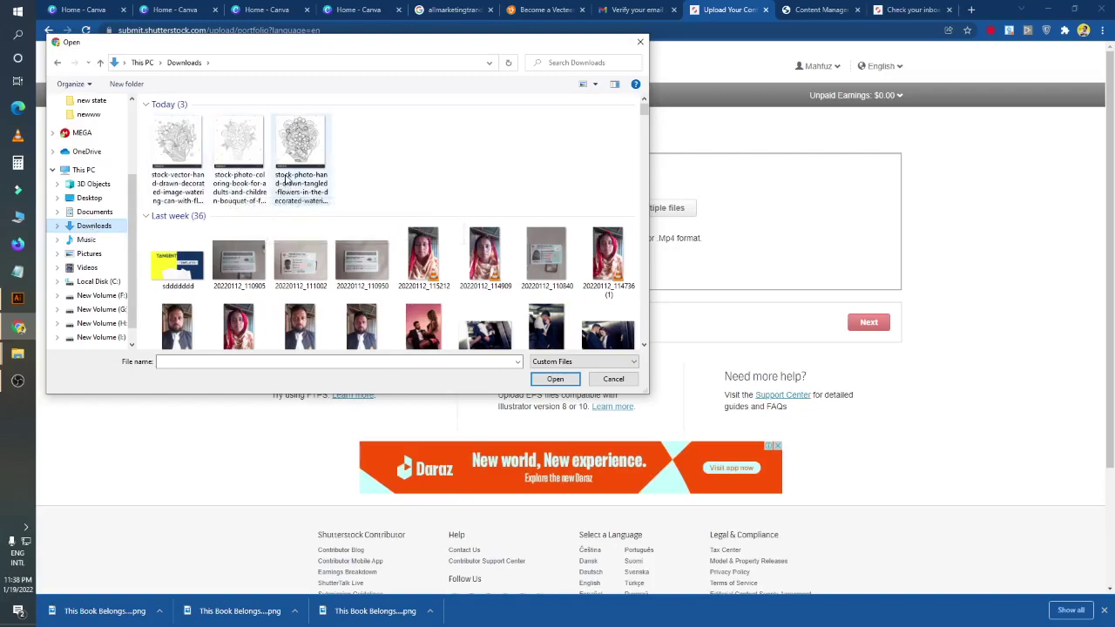
{"action": "left_click", "coordinate": [93, 212]}
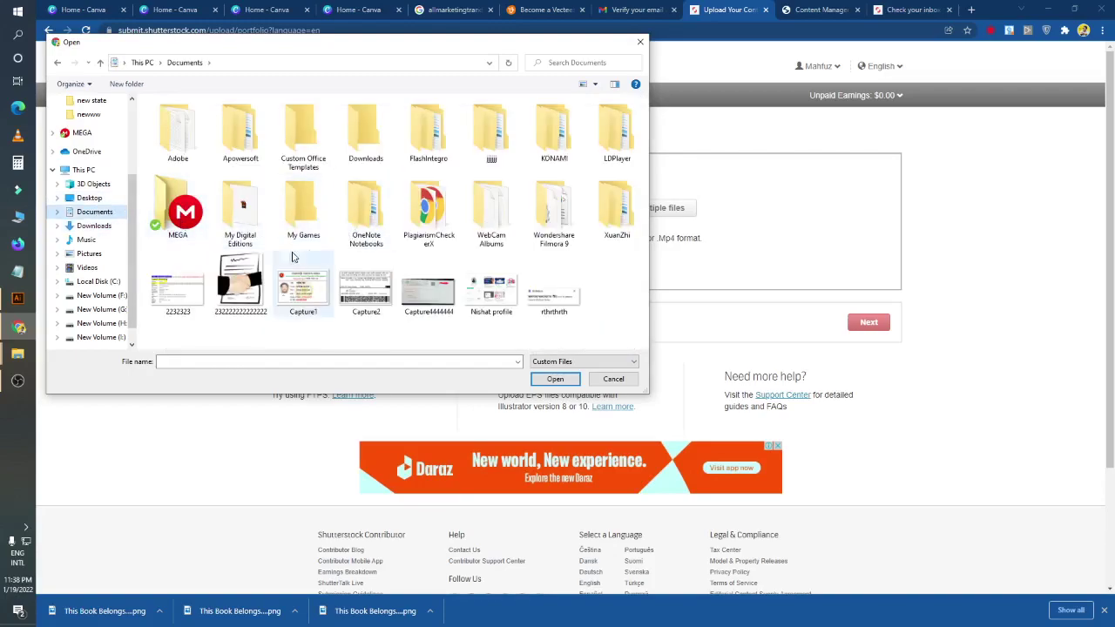
{"action": "left_click", "coordinate": [88, 170]}
{"action": "left_click", "coordinate": [91, 184]}
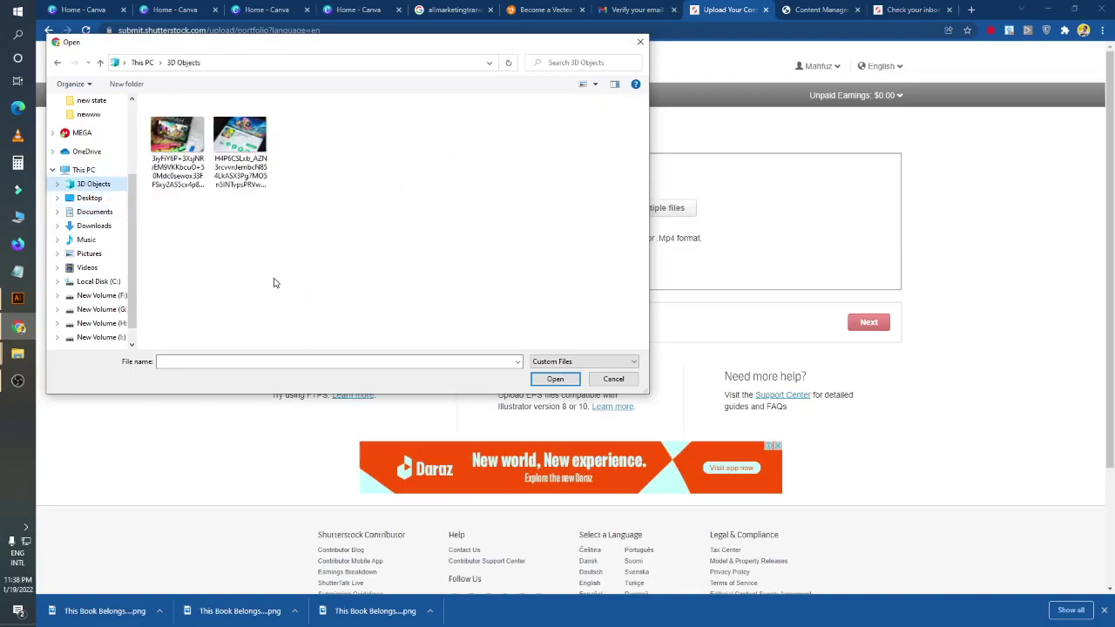
{"action": "left_click", "coordinate": [612, 380]}
Switch to Canva and examine the recent designs on the open home pages.
{"action": "left_click", "coordinate": [272, 7]}
{"action": "left_click", "coordinate": [170, 11]}
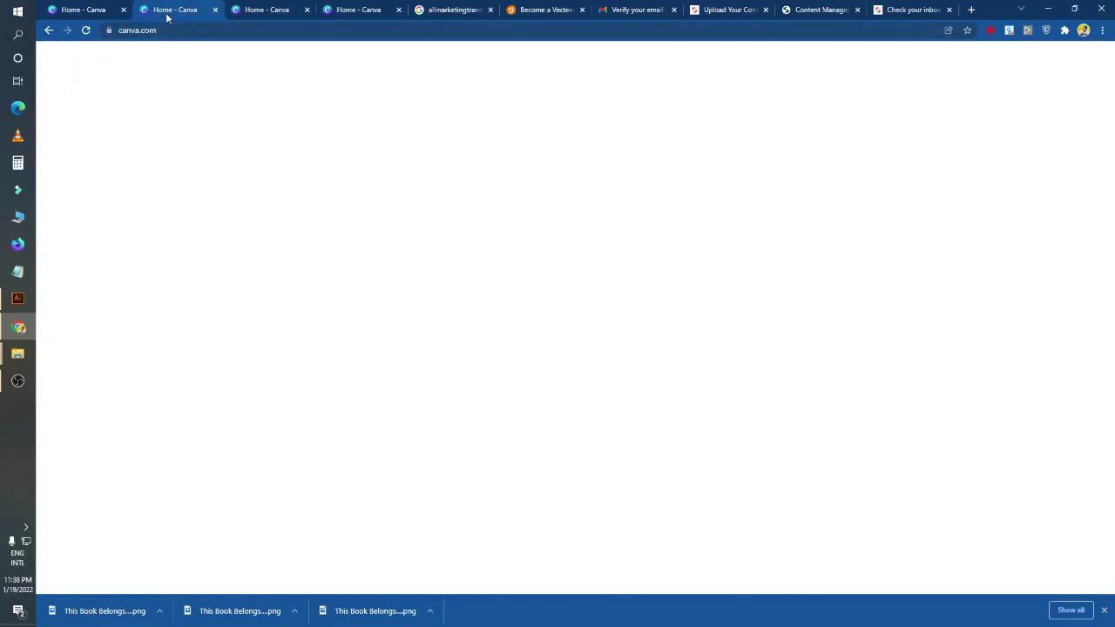
{"action": "mouse_move", "coordinate": [201, 69]}
{"action": "left_click", "coordinate": [78, 9]}
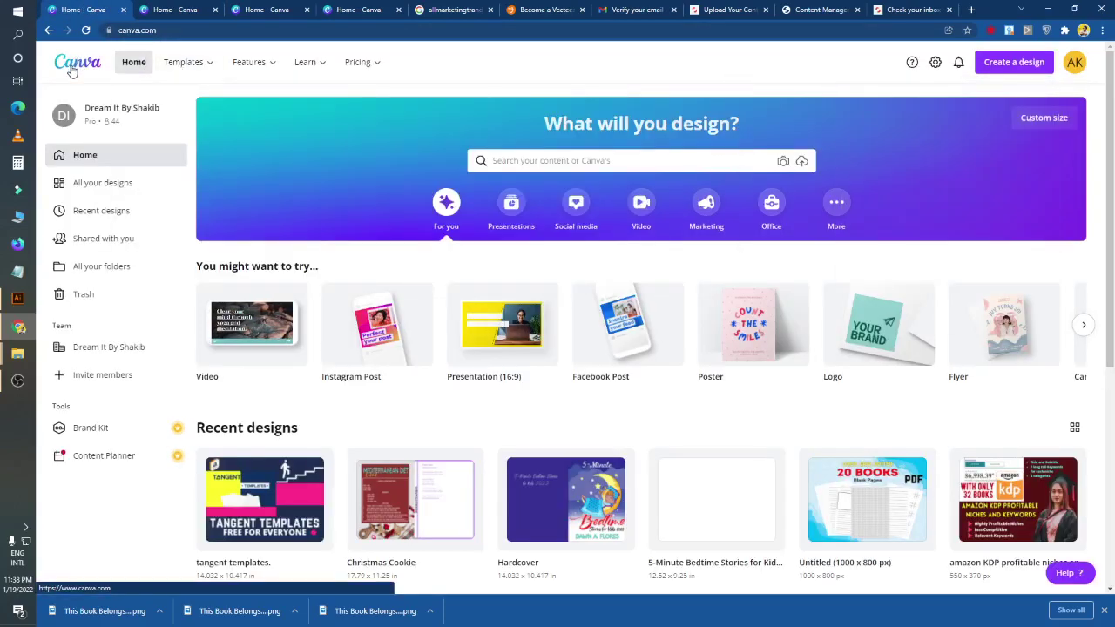
{"action": "key", "text": "ctrl+Tab"}
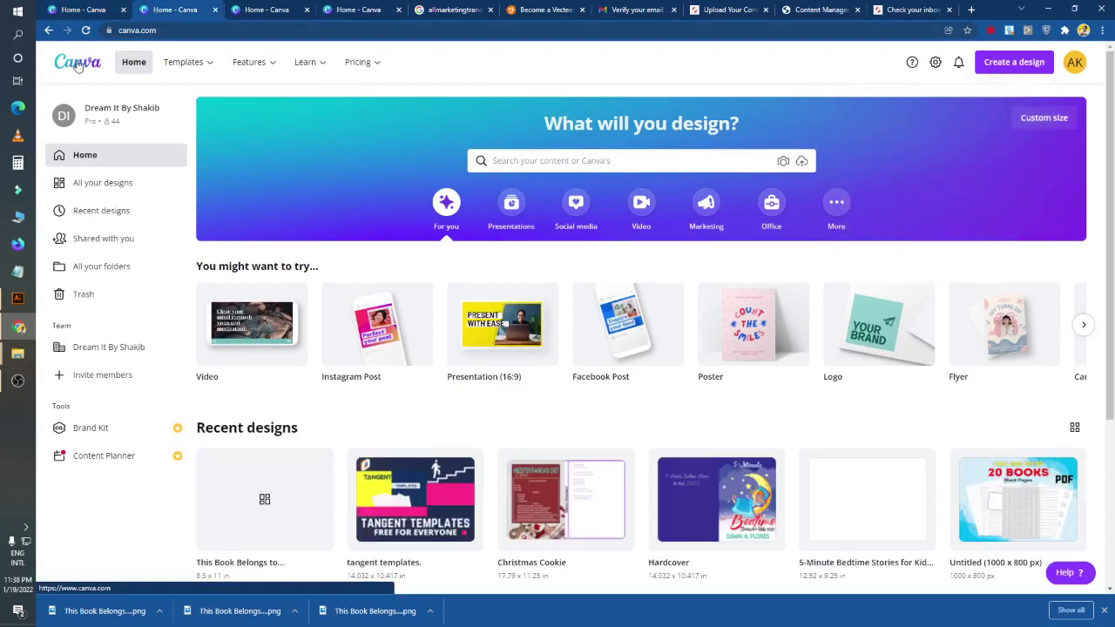
{"action": "key", "text": "ctrl+Tab"}
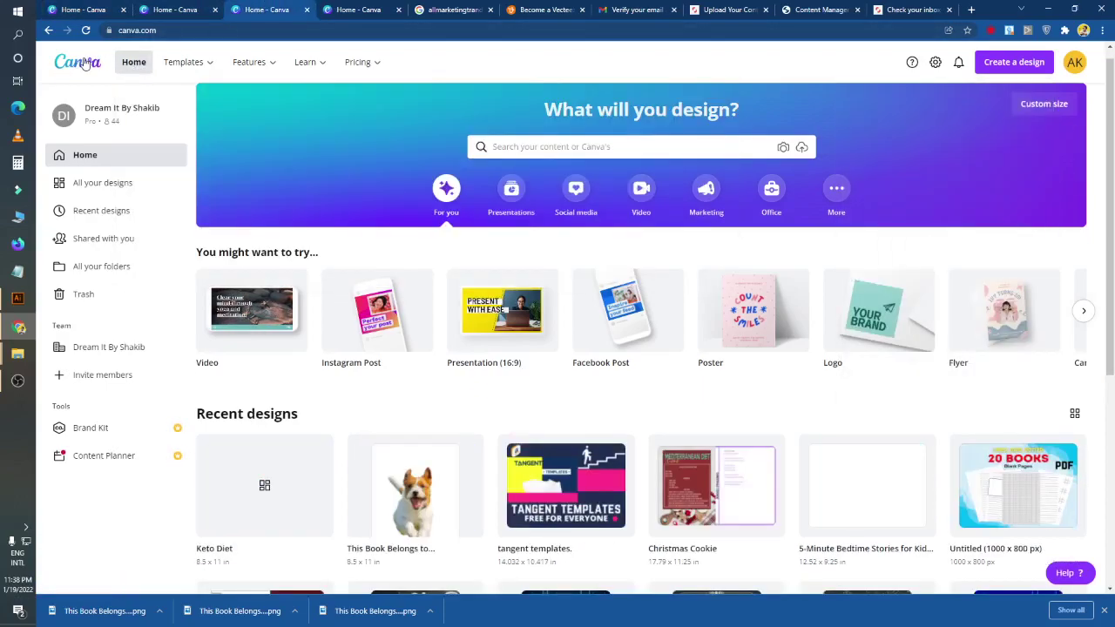
{"action": "key", "text": "ctrl+Tab"}
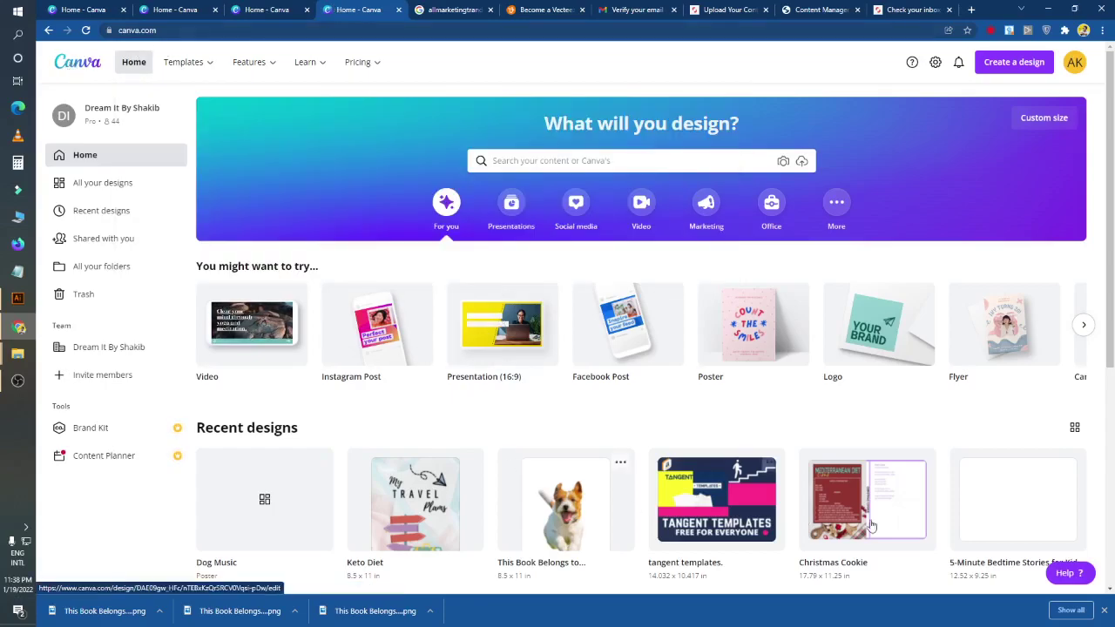
{"action": "scroll", "coordinate": [383, 504], "scroll_direction": "down", "scroll_amount": 1}
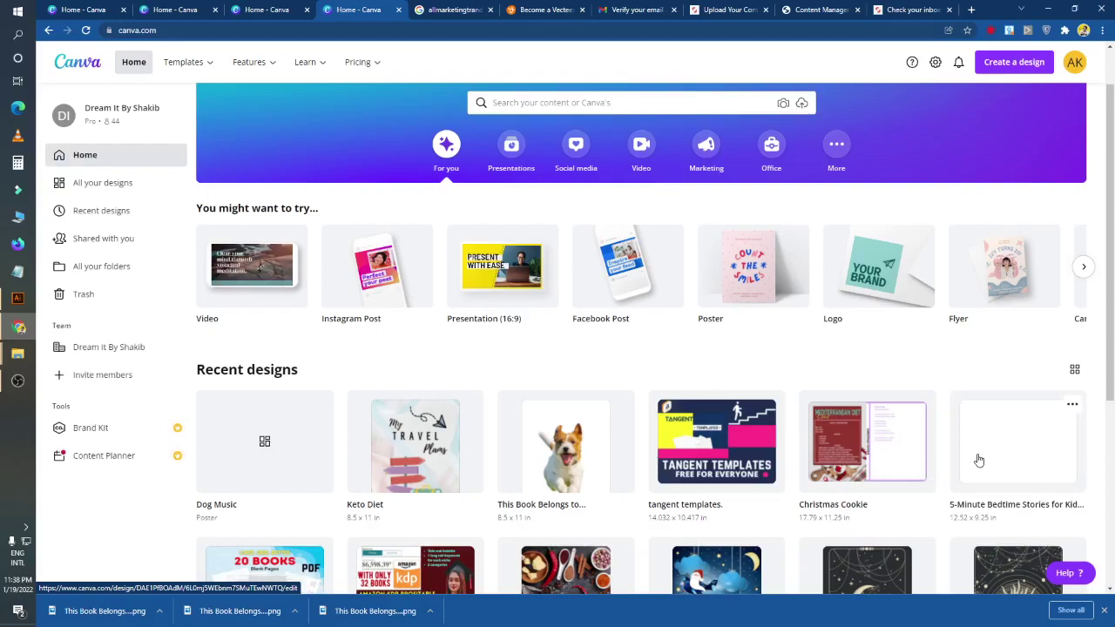
{"action": "scroll", "coordinate": [977, 459], "scroll_direction": "up", "scroll_amount": 1}
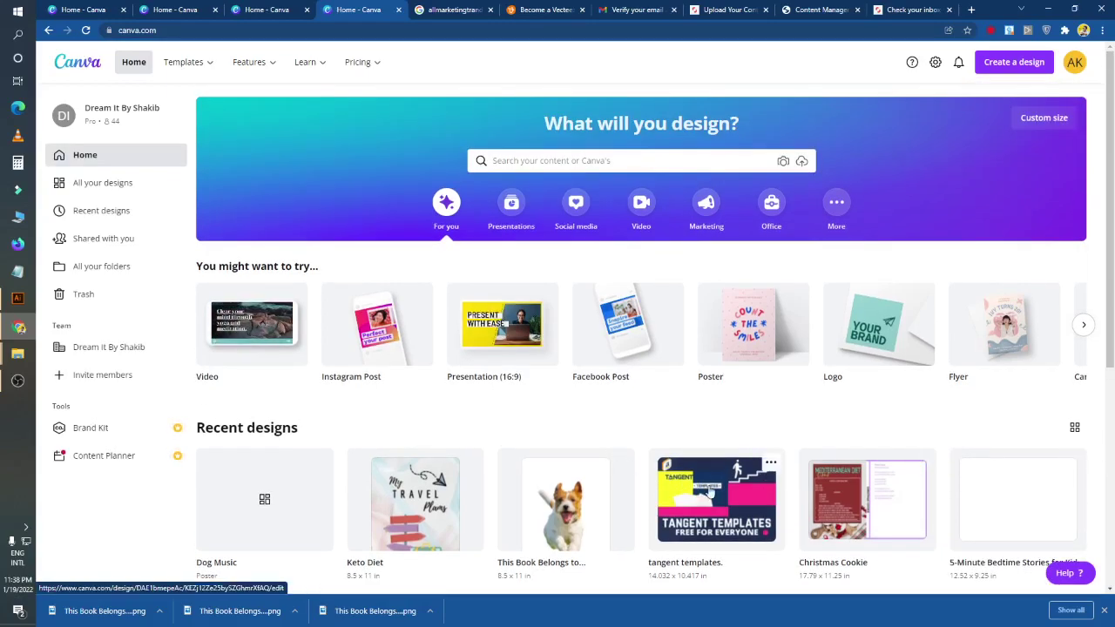
{"action": "scroll", "coordinate": [624, 503], "scroll_direction": "down", "scroll_amount": 1}
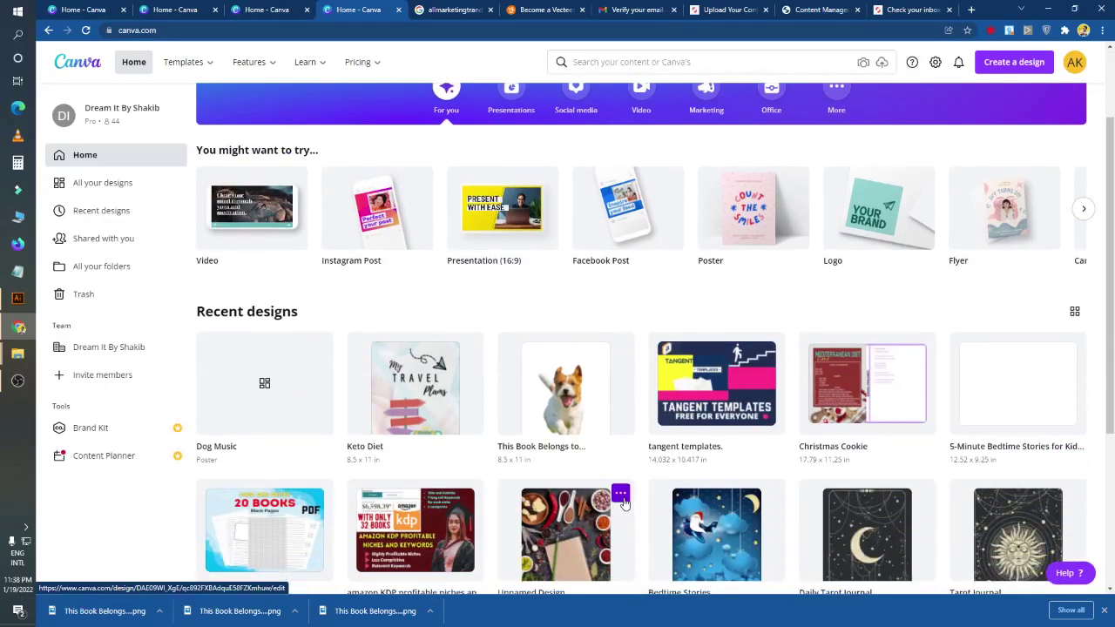
{"action": "scroll", "coordinate": [633, 504], "scroll_direction": "down", "scroll_amount": 1}
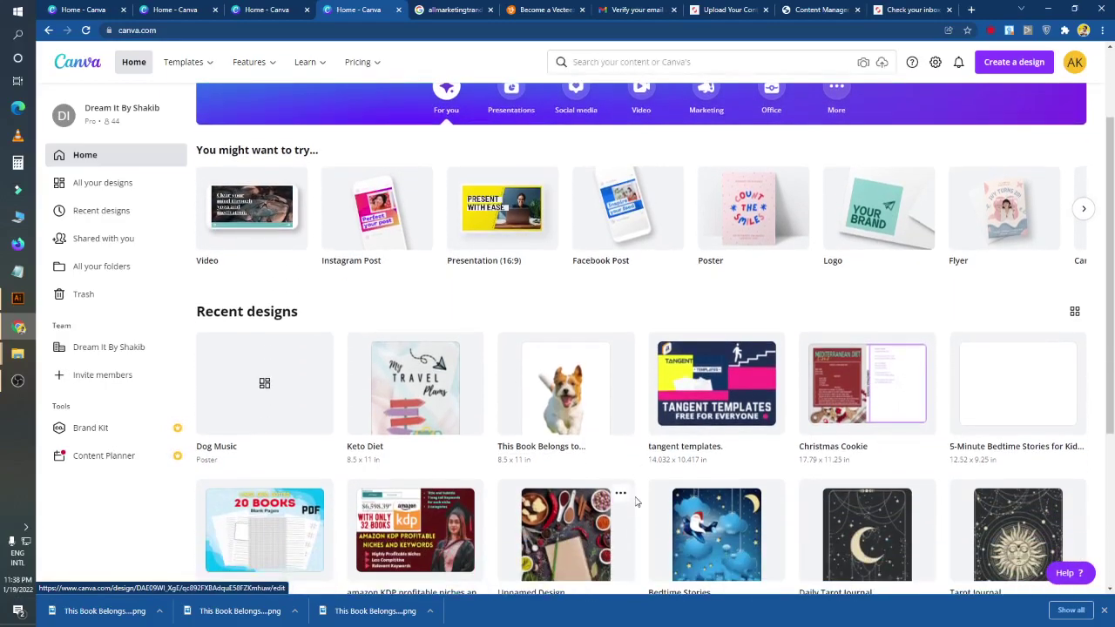
{"action": "scroll", "coordinate": [636, 502], "scroll_direction": "up", "scroll_amount": 1}
{"action": "scroll", "coordinate": [636, 502], "scroll_direction": "up", "scroll_amount": 1}
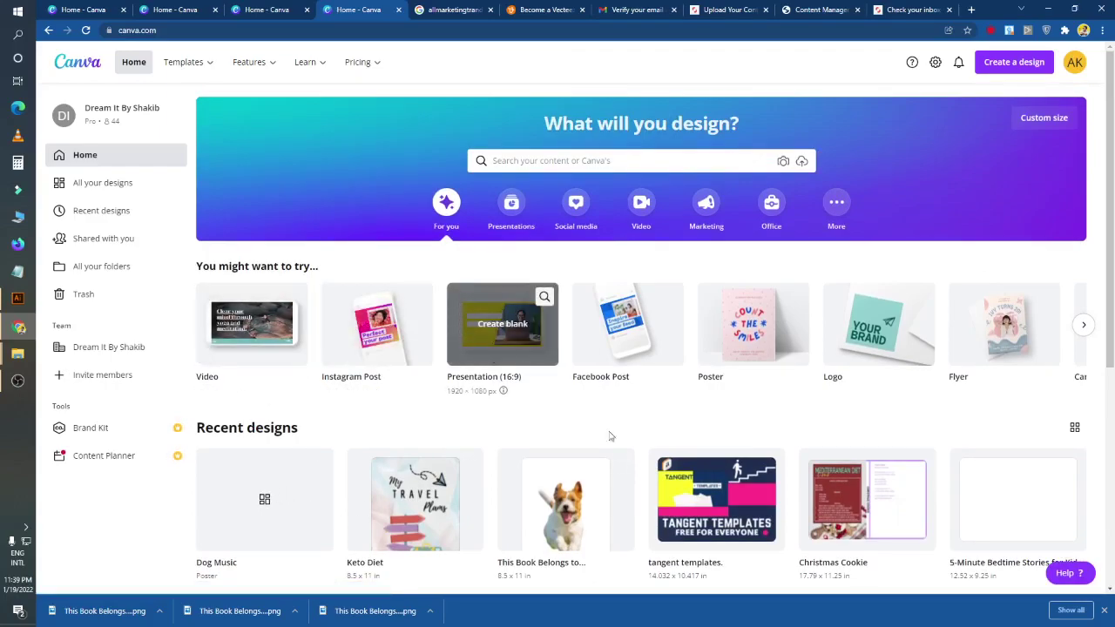
Create a blank custom-size design of 8.5 x 11 in.
{"action": "left_click", "coordinate": [1010, 61]}
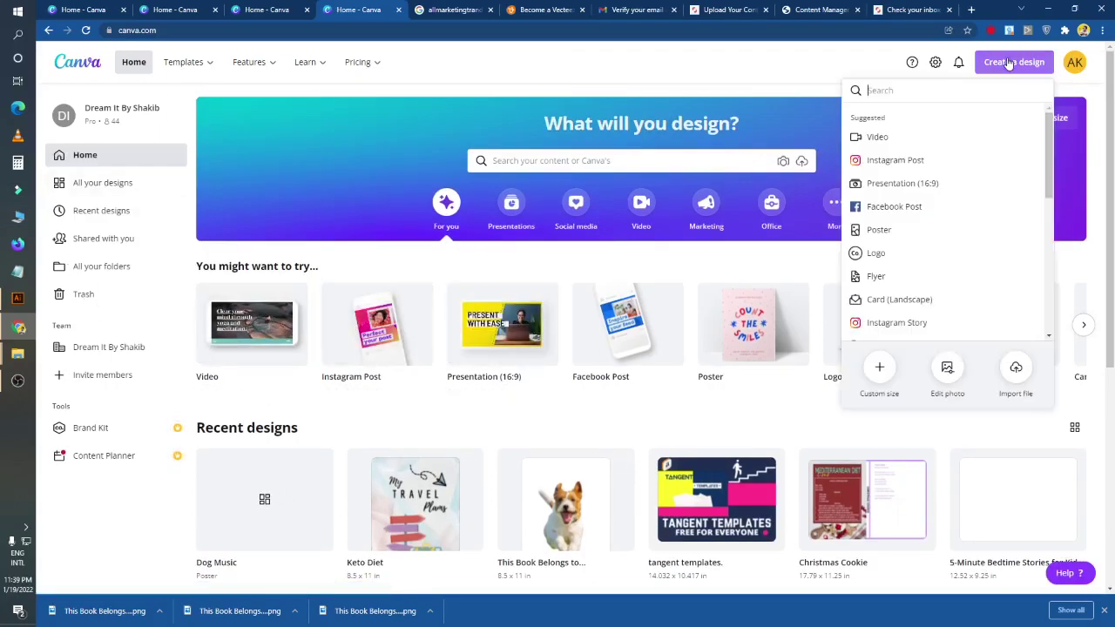
{"action": "left_click", "coordinate": [877, 392]}
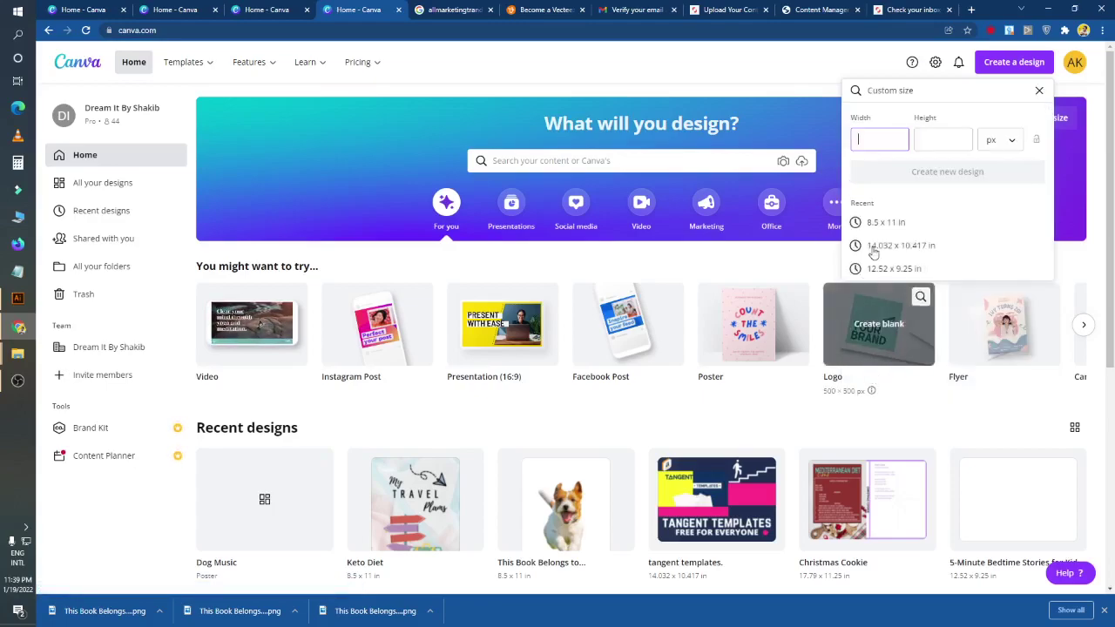
{"action": "left_click", "coordinate": [886, 222]}
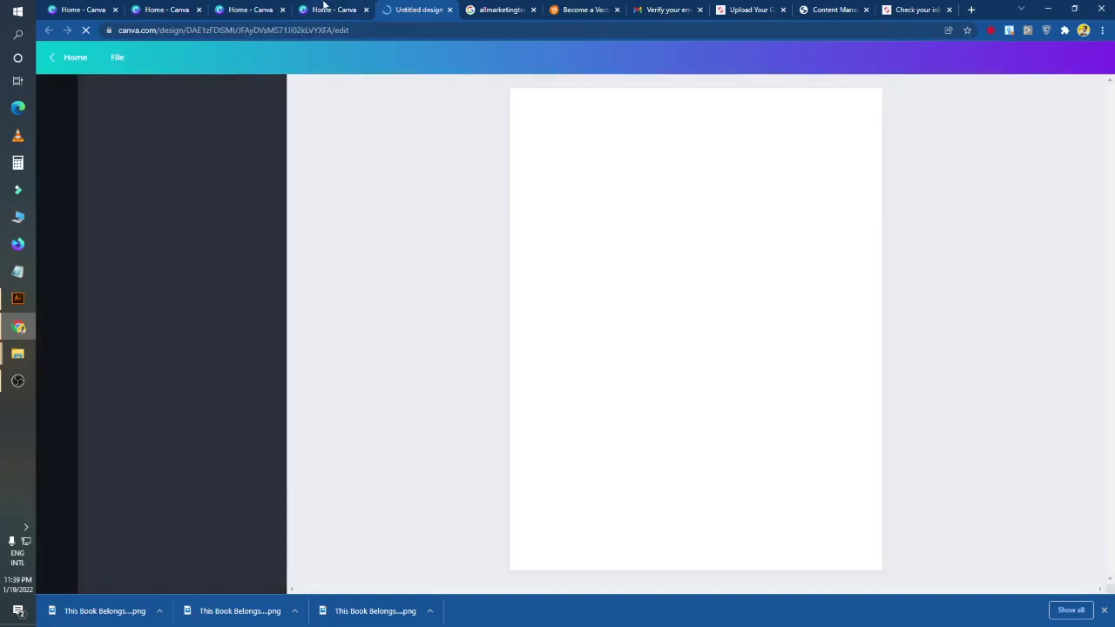
Close all the Canva home pages, keeping only the new untitled design open.
{"action": "left_click", "coordinate": [326, 9]}
{"action": "left_click", "coordinate": [253, 9]}
{"action": "left_click", "coordinate": [104, 10]}
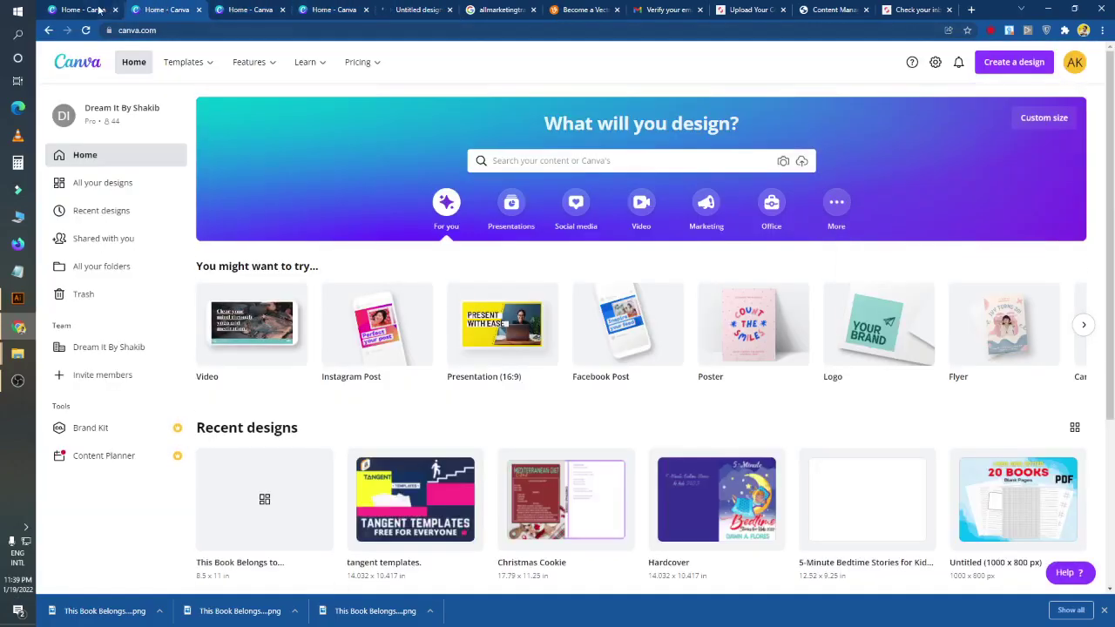
{"action": "left_click", "coordinate": [115, 9]}
{"action": "left_click", "coordinate": [115, 9]}
{"action": "left_click", "coordinate": [116, 11]}
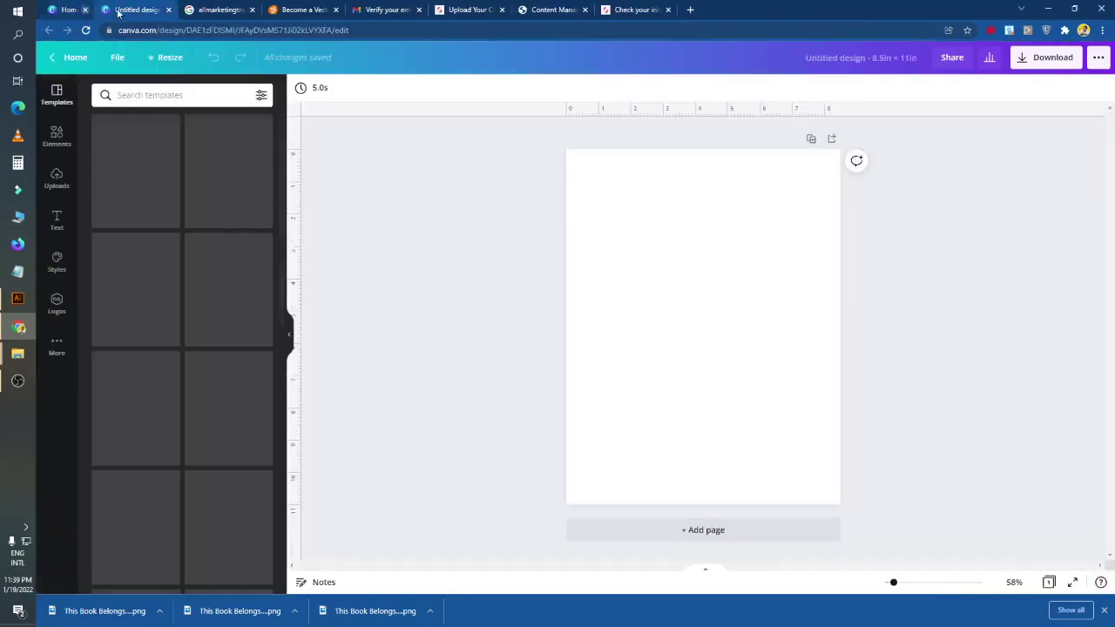
{"action": "left_click", "coordinate": [116, 10]}
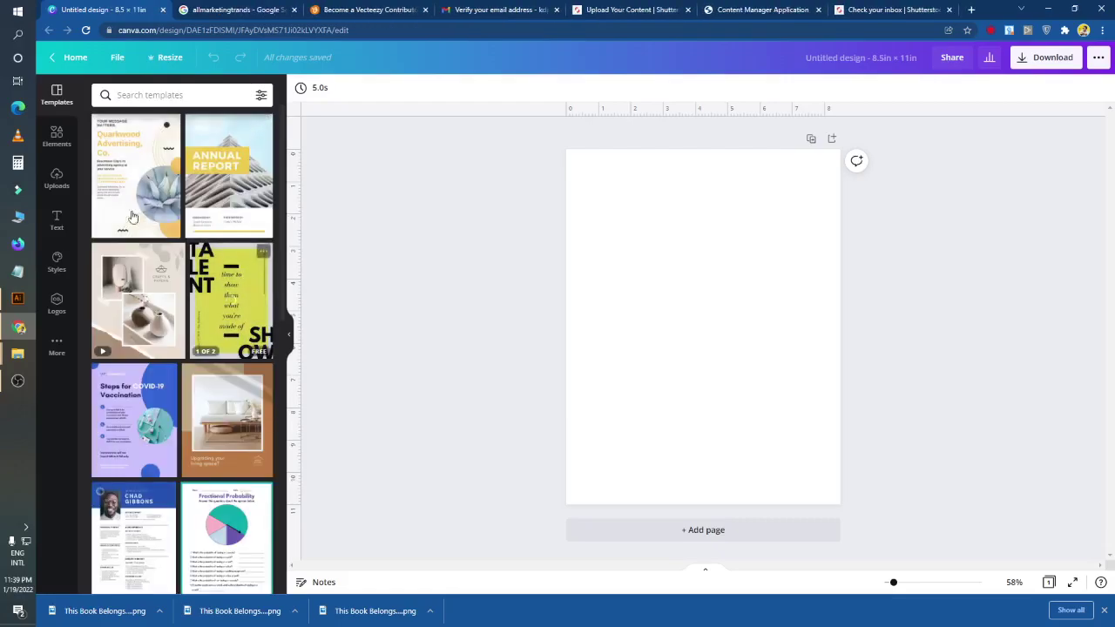
Upload the Color Test page image "This Book Belongs to... (2)" from the Downloads folder to the media library.
{"action": "left_click", "coordinate": [59, 183]}
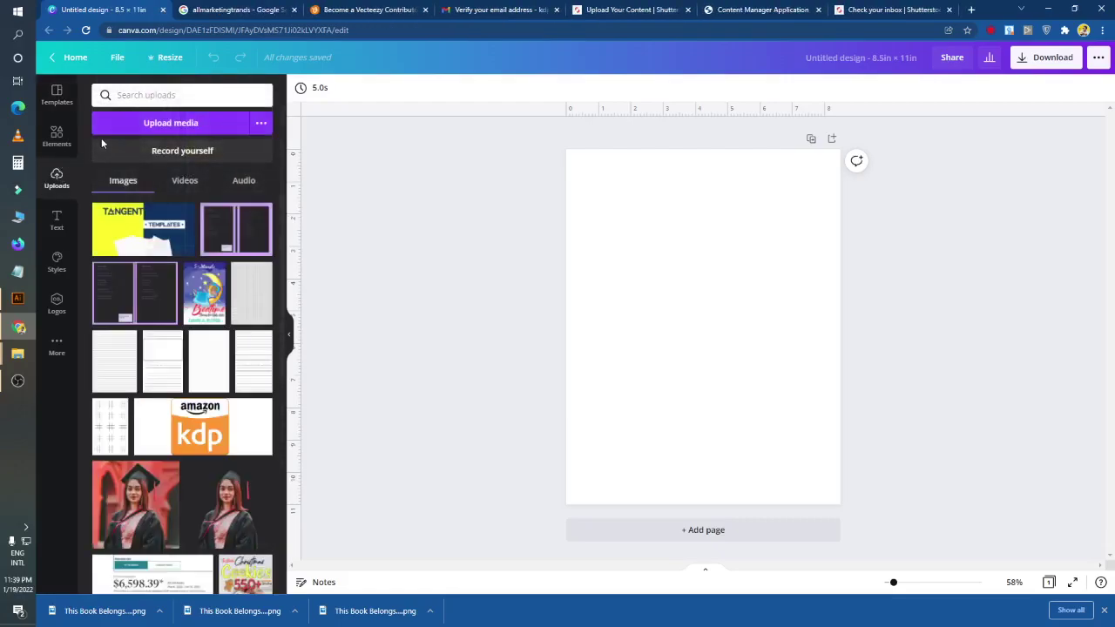
{"action": "left_click", "coordinate": [165, 128]}
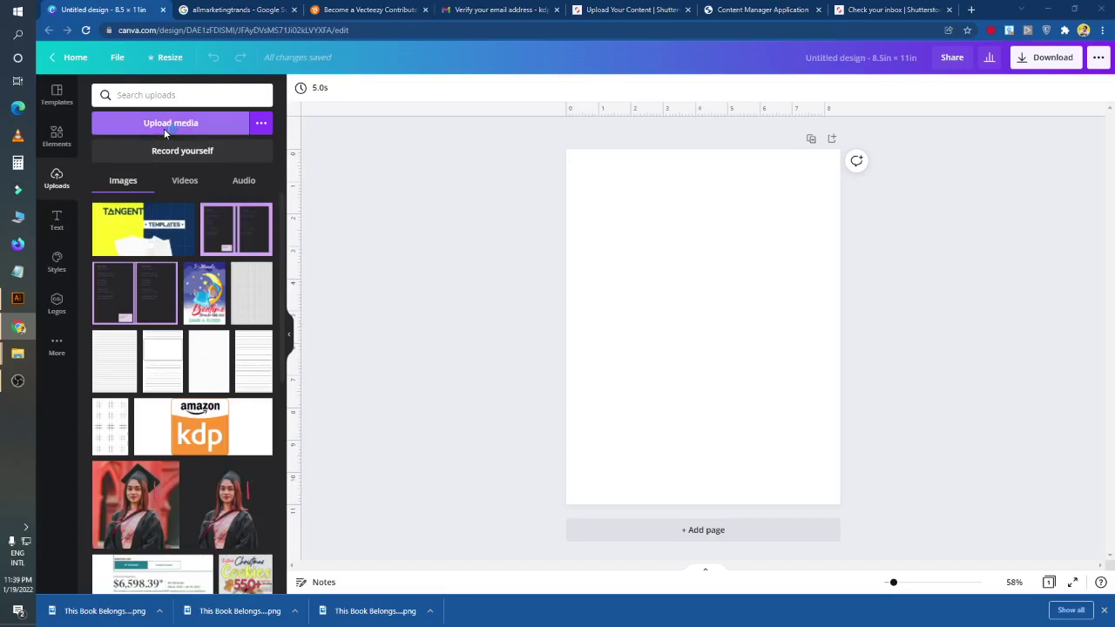
{"action": "left_click", "coordinate": [87, 225]}
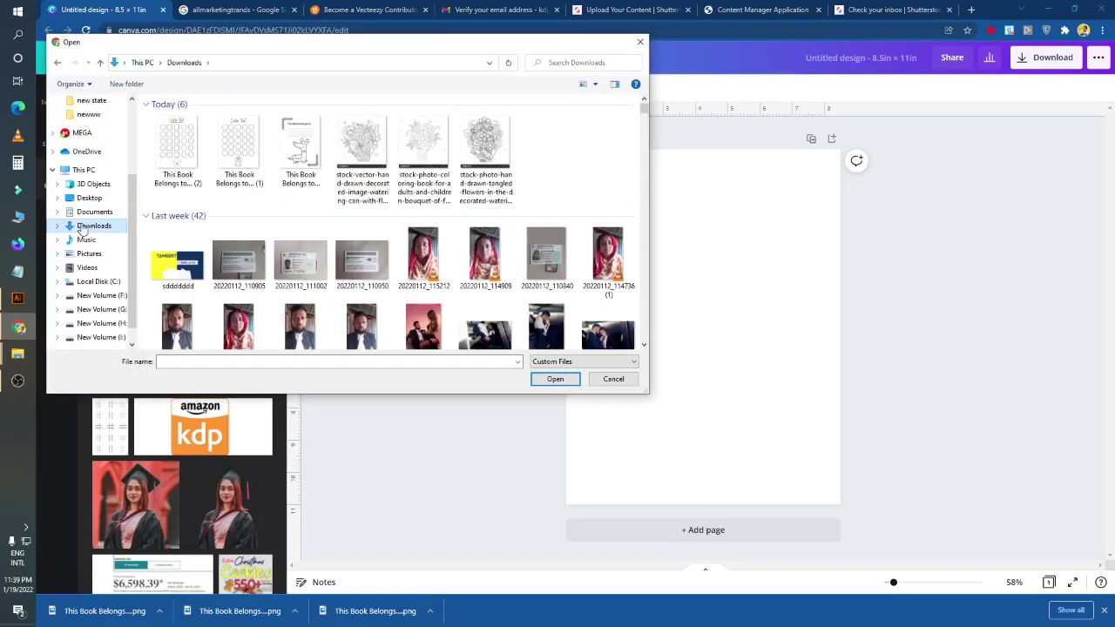
{"action": "left_click", "coordinate": [175, 148]}
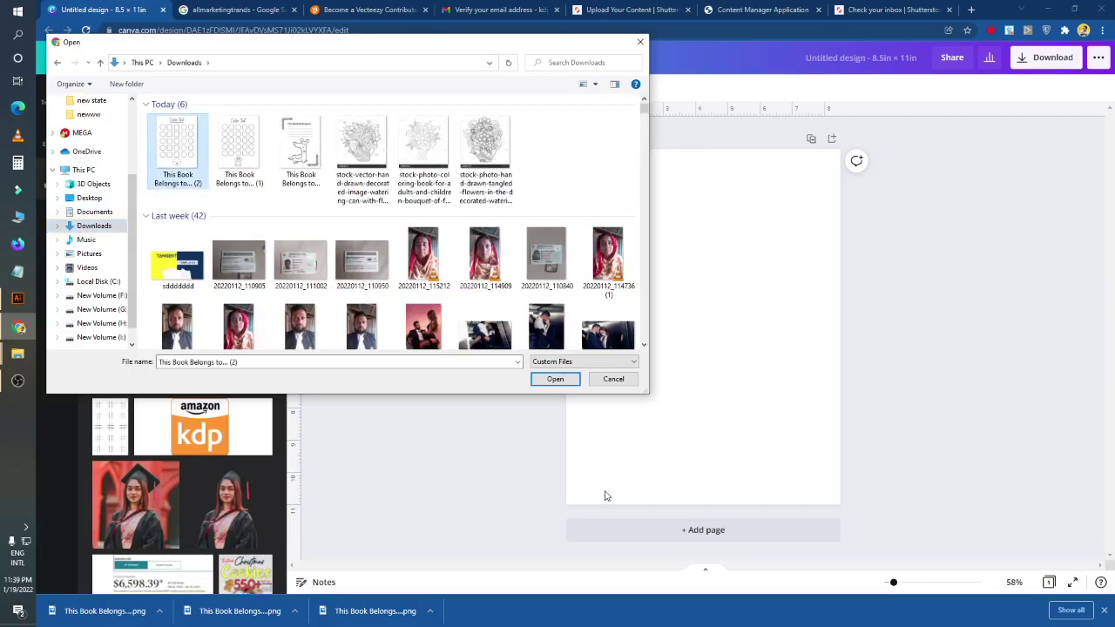
{"action": "left_click", "coordinate": [567, 381]}
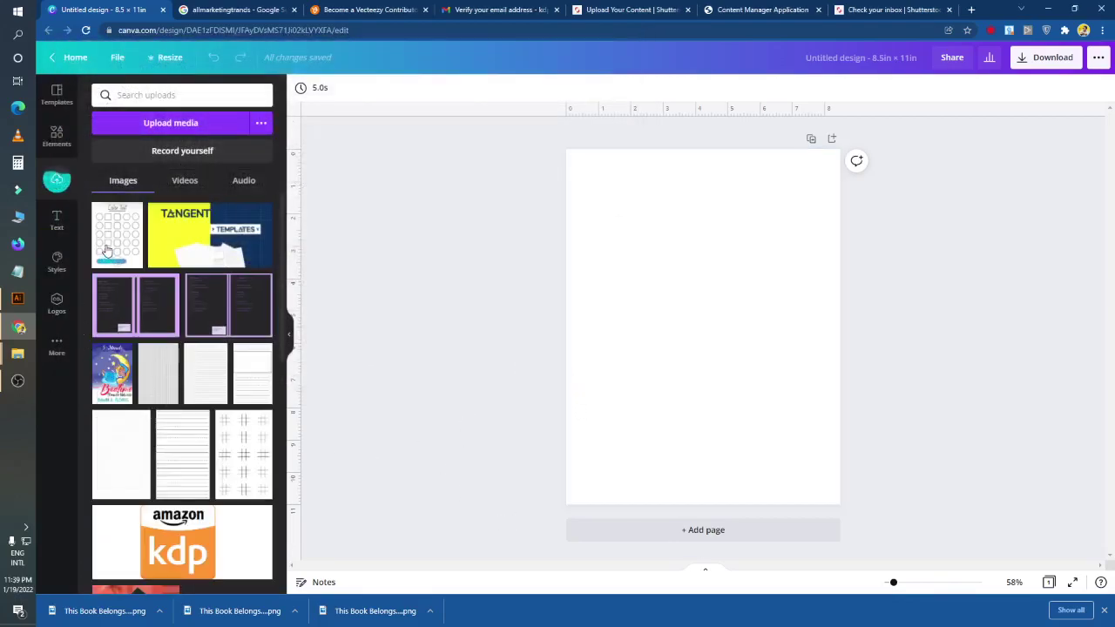
Place the uploaded Color Test image on the blank page and enlarge it to fill the whole page.
{"action": "left_click", "coordinate": [107, 251]}
{"action": "left_click_drag", "start_coordinate": [707, 302], "coordinate": [671, 255]}
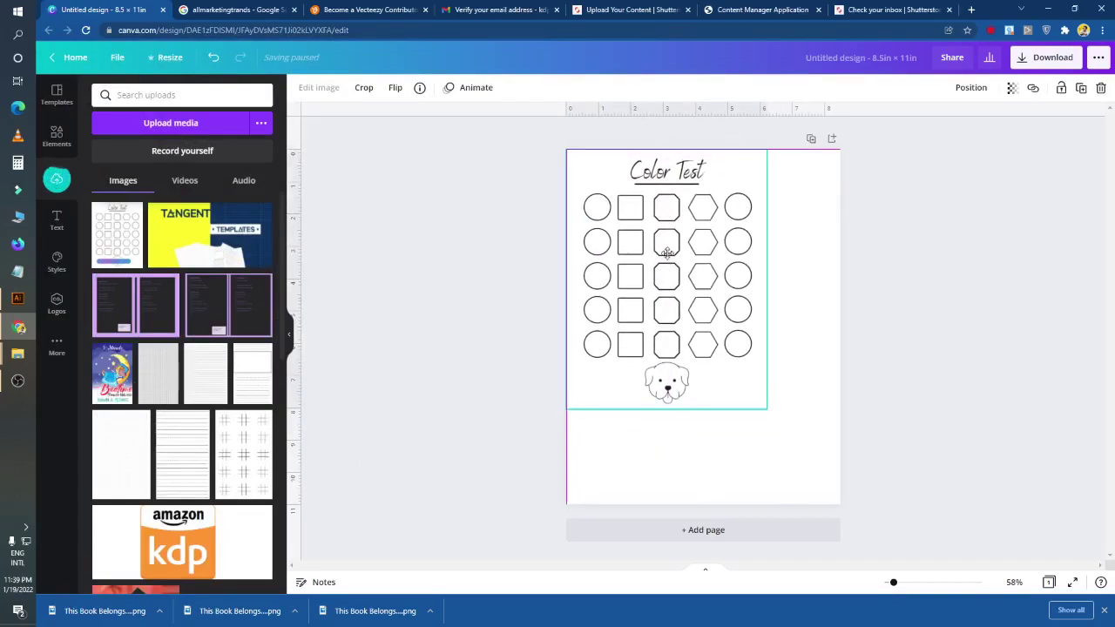
{"action": "left_click_drag", "start_coordinate": [768, 410], "coordinate": [860, 518]}
{"action": "left_click", "coordinate": [925, 505]}
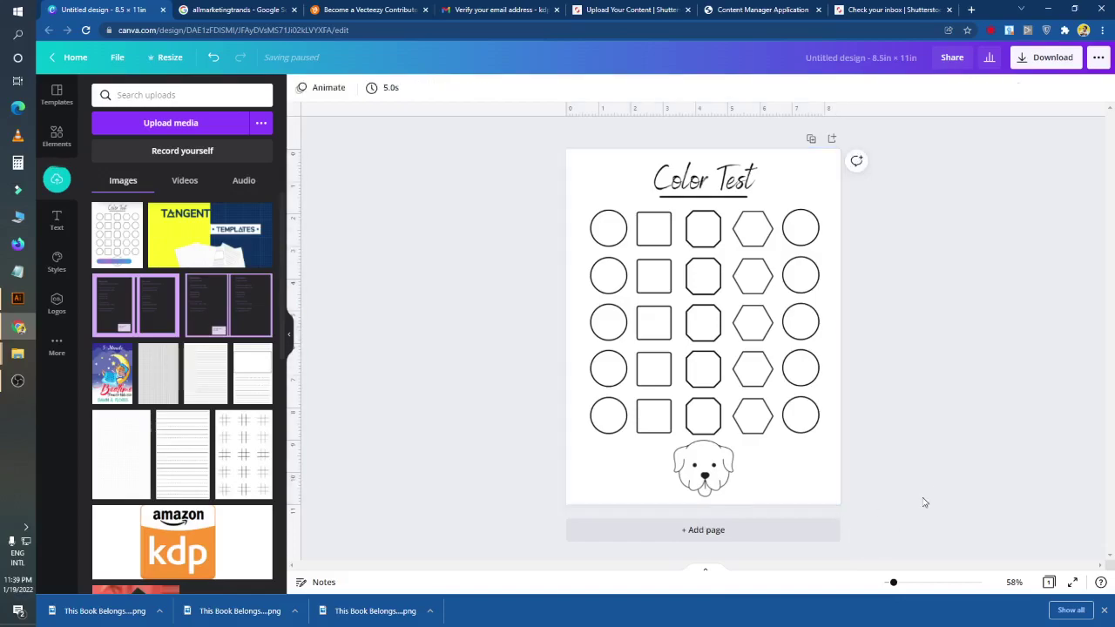
Download the design as a JPG at size 3, giving 4636 x 6000 px.
{"action": "left_click", "coordinate": [1045, 61]}
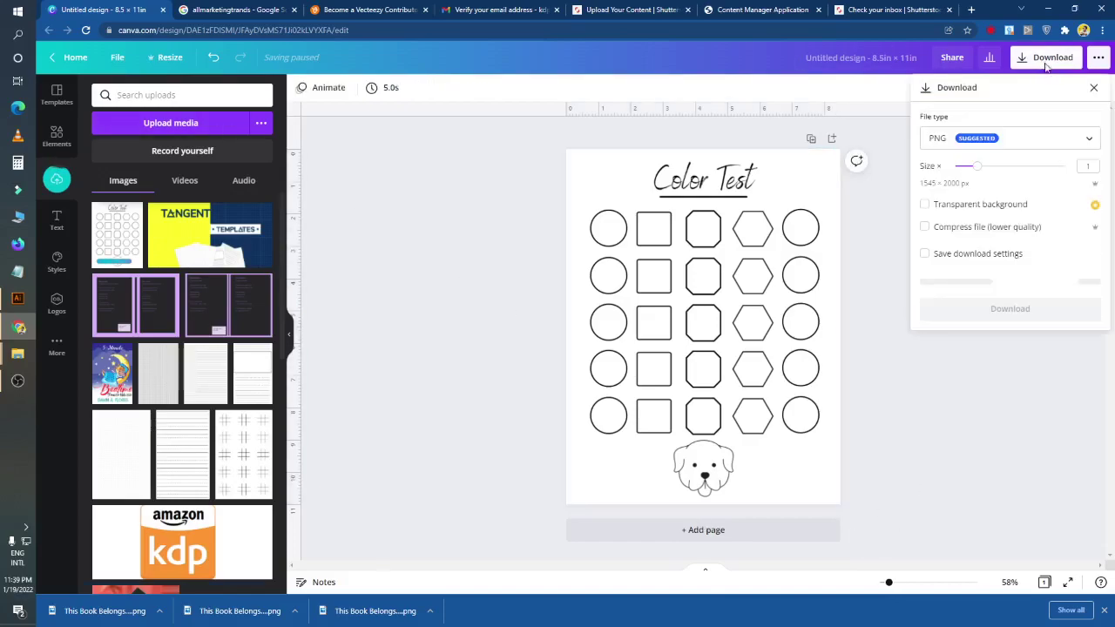
{"action": "left_click", "coordinate": [975, 146]}
{"action": "left_click", "coordinate": [968, 177]}
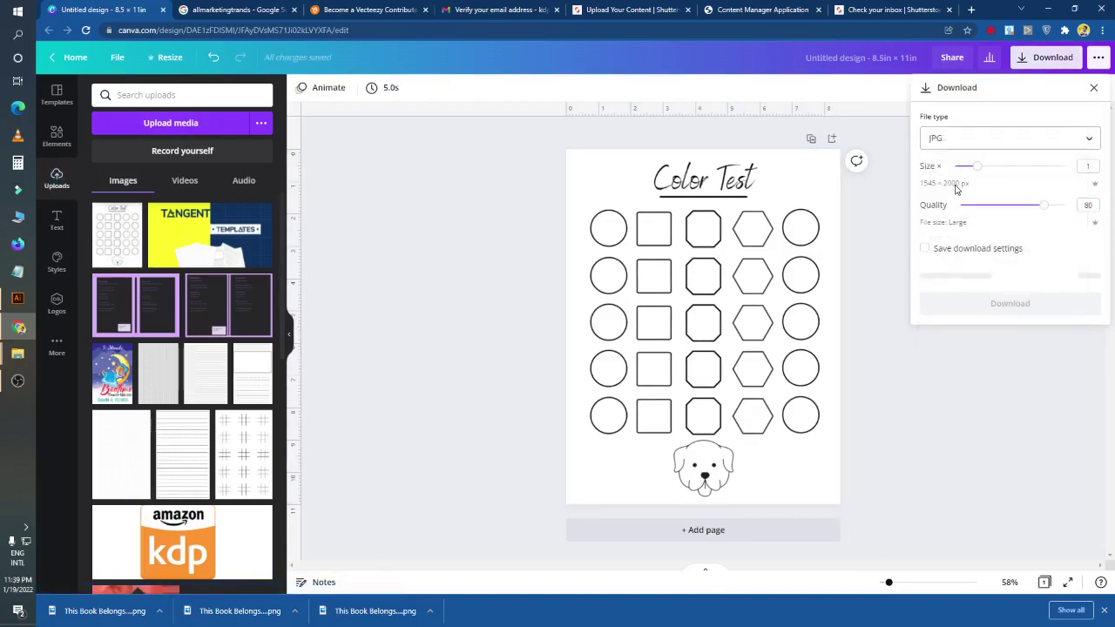
{"action": "left_click_drag", "start_coordinate": [980, 173], "coordinate": [1049, 219]}
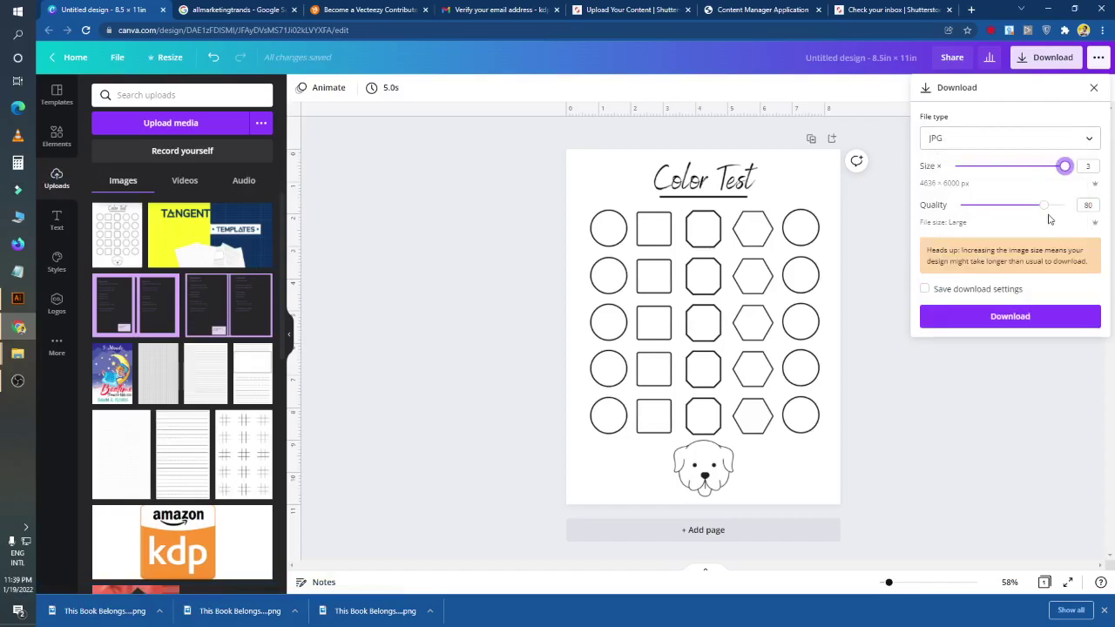
{"action": "left_click", "coordinate": [1049, 316]}
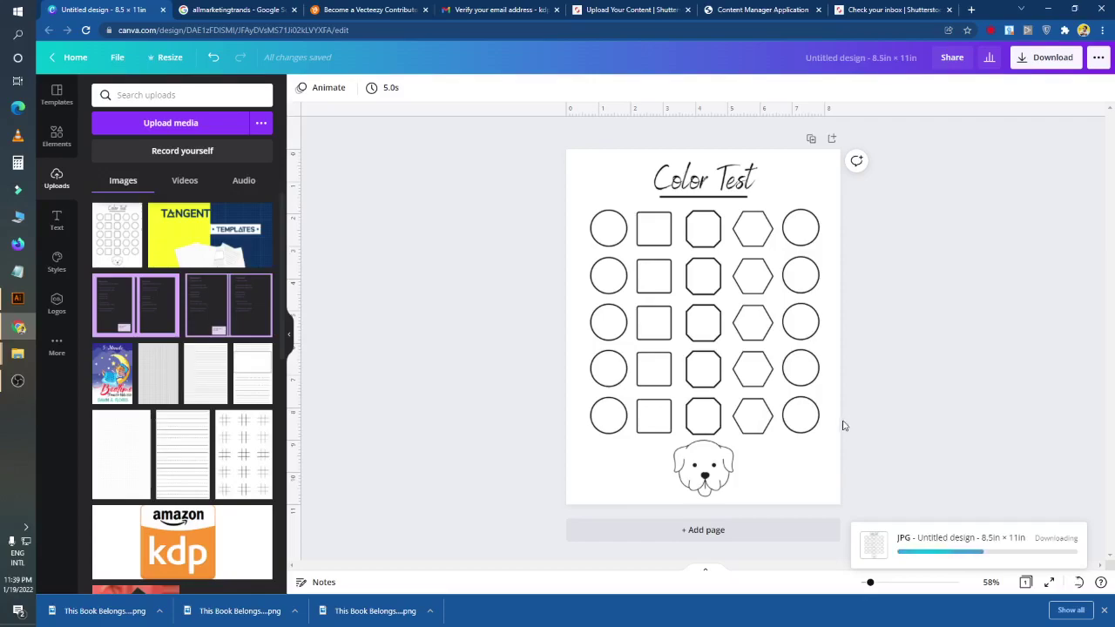
{"action": "left_click", "coordinate": [7, 387]}
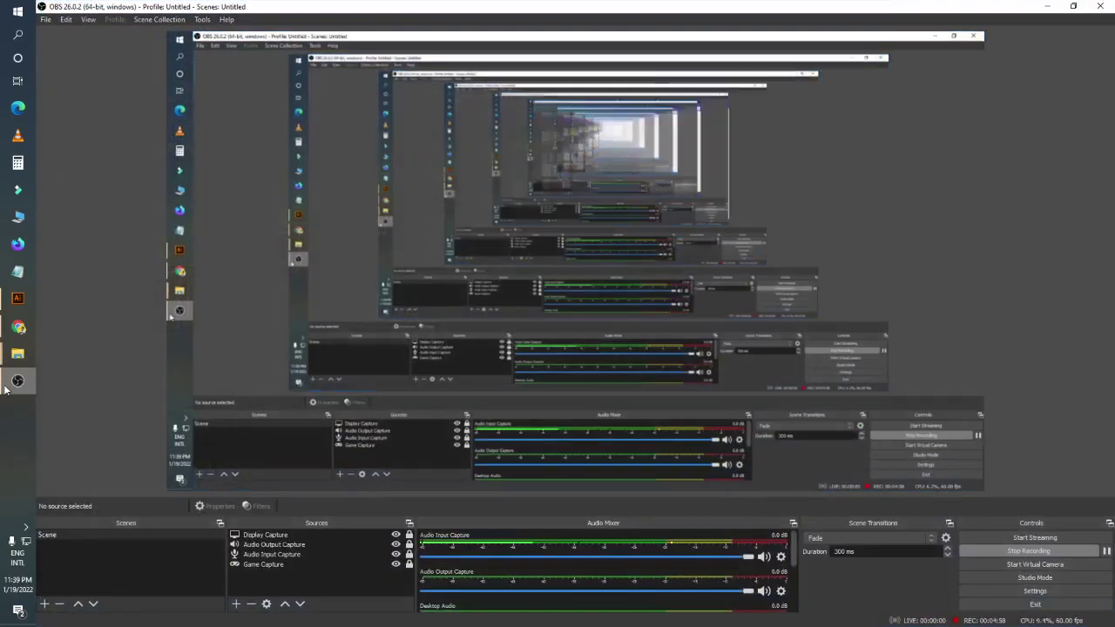
{"action": "left_click", "coordinate": [7, 387]}
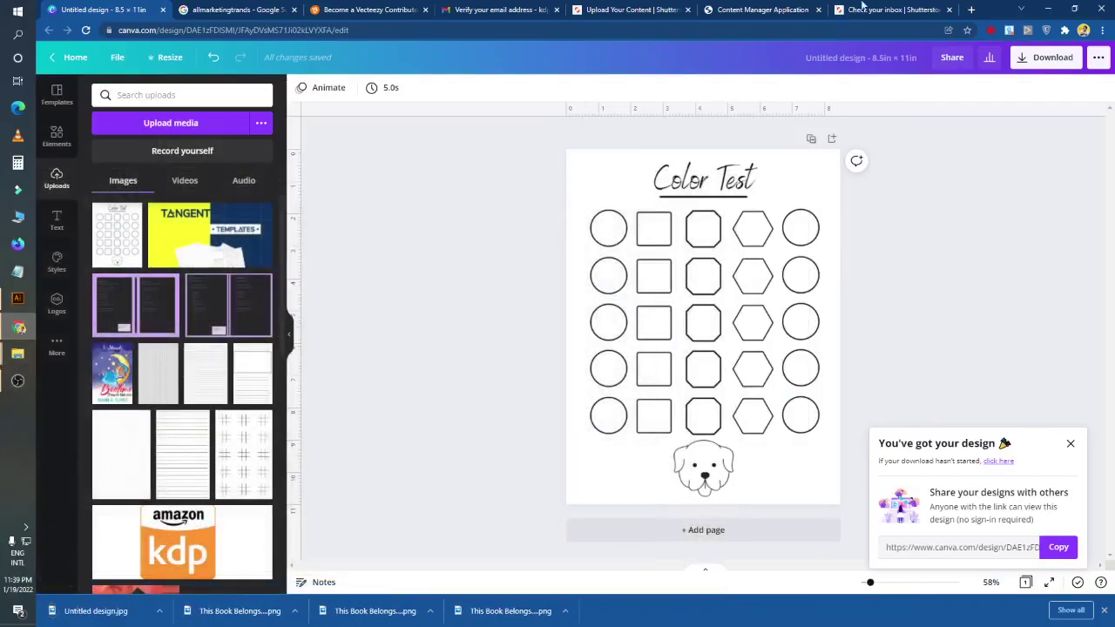
Switch to the Shutterstock contributor upload page and upload the "Untitled design" JPG from the Downloads folder.
{"action": "left_click", "coordinate": [895, 9]}
{"action": "left_click", "coordinate": [774, 10]}
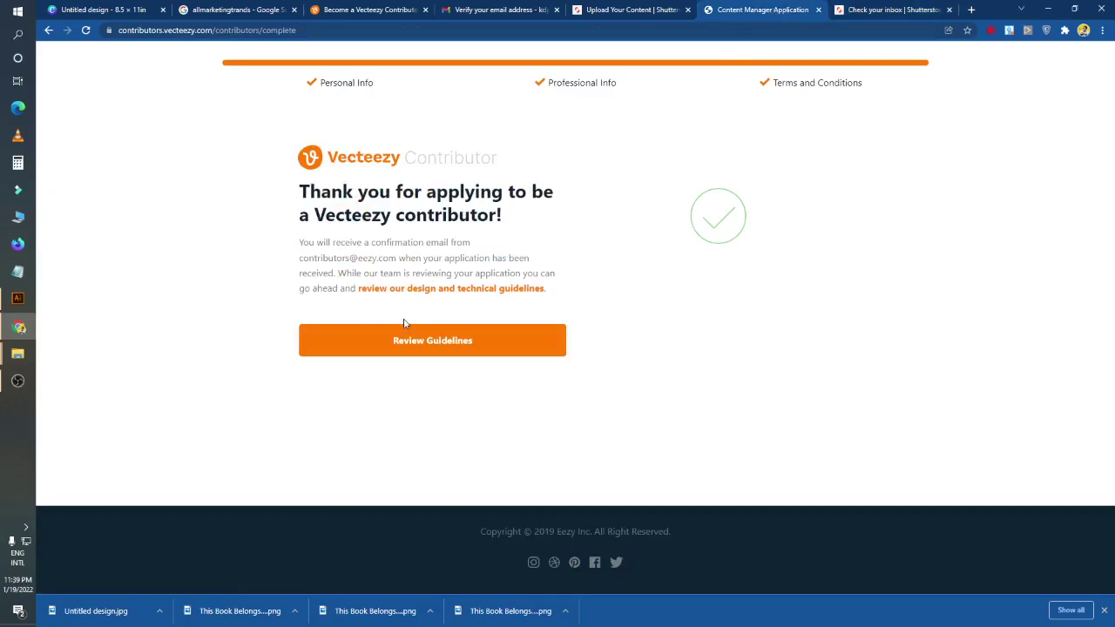
{"action": "left_click", "coordinate": [644, 9]}
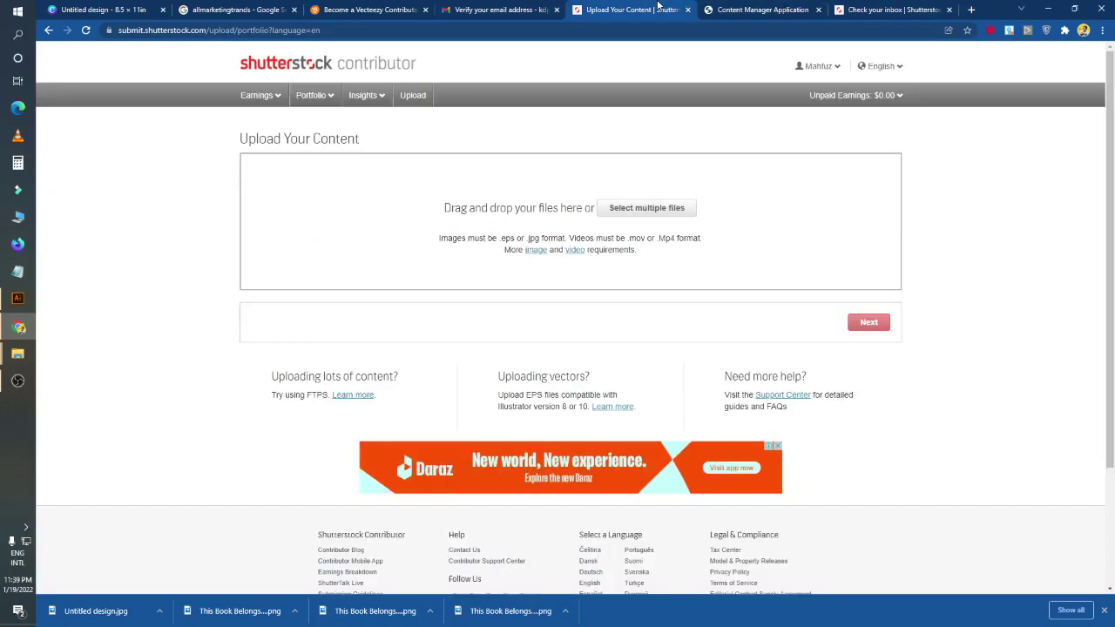
{"action": "left_click", "coordinate": [624, 209]}
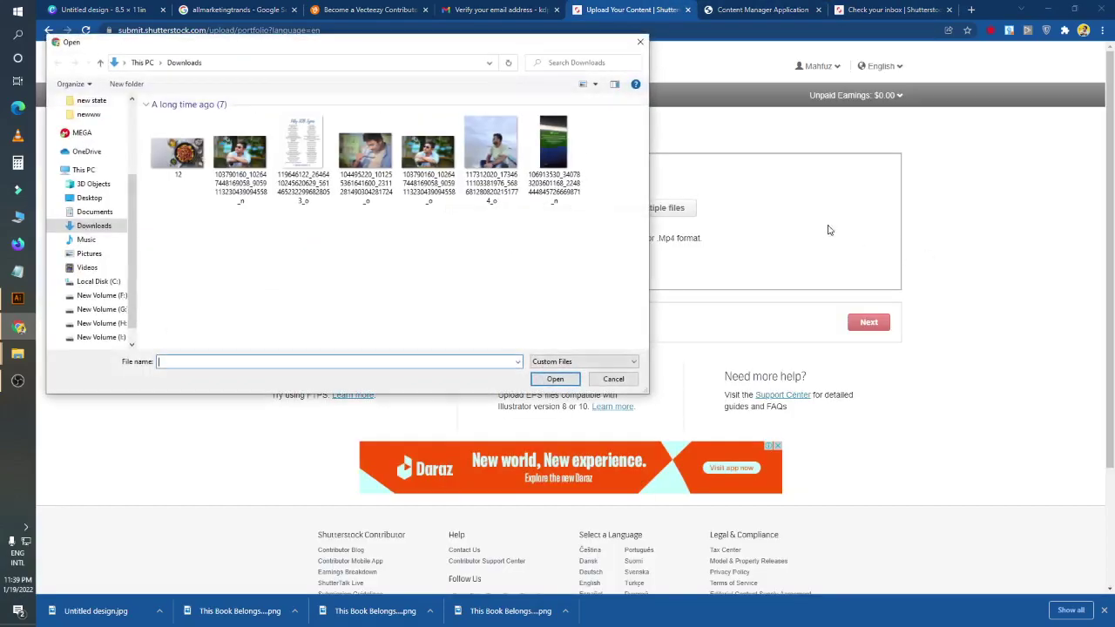
{"action": "left_click", "coordinate": [184, 159]}
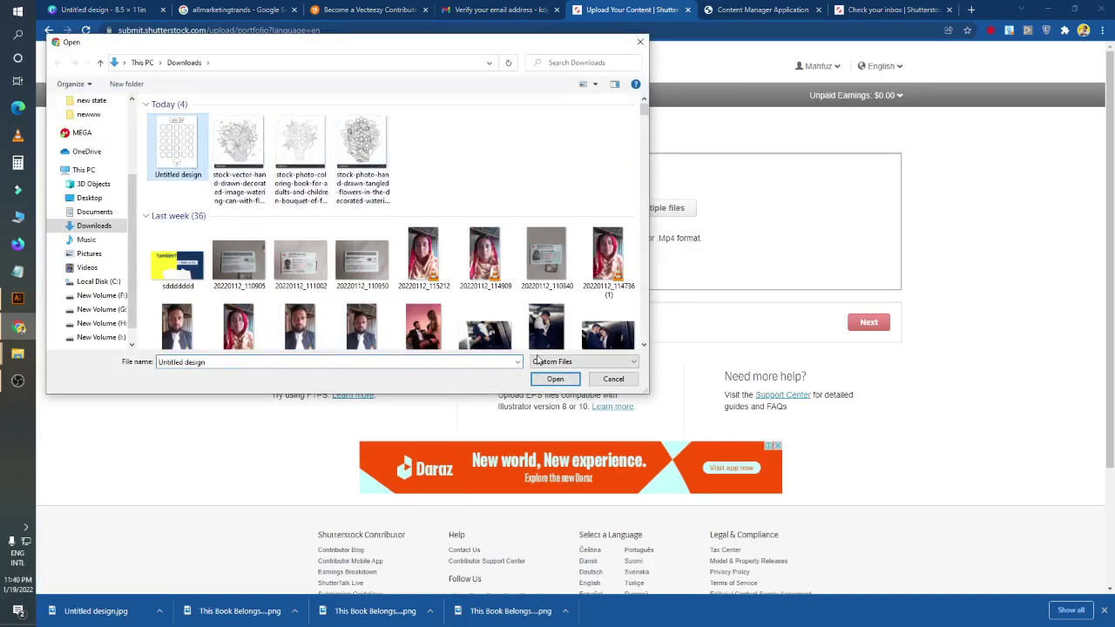
{"action": "left_click", "coordinate": [553, 379]}
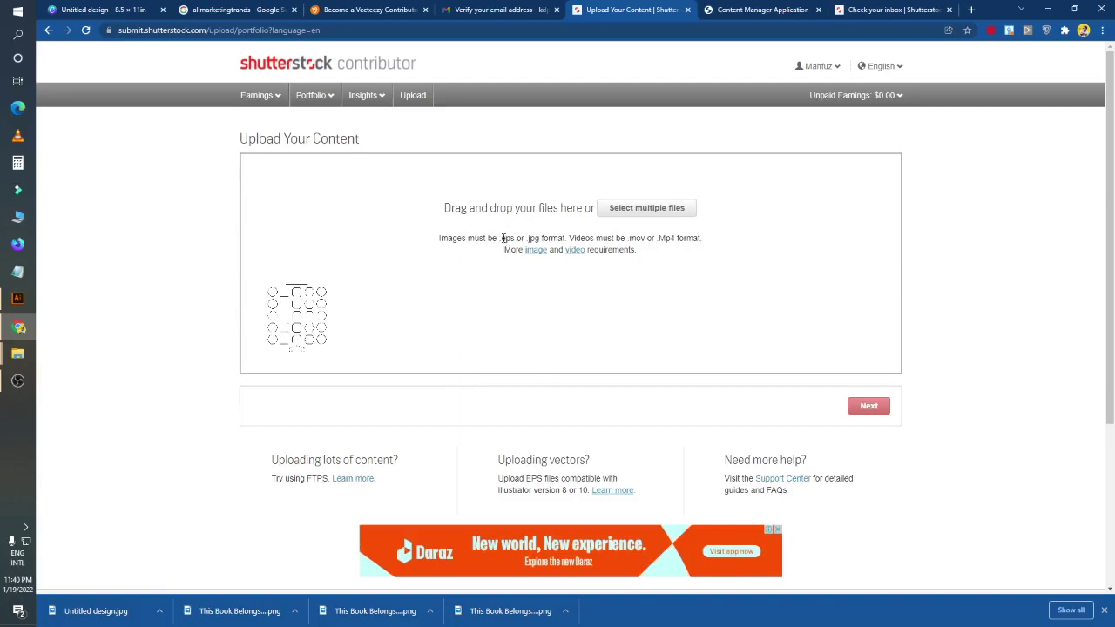
Check the accepted image formats and continue with the uploaded file to start adding its submission details.
{"action": "left_click_drag", "start_coordinate": [502, 238], "coordinate": [587, 238]}
{"action": "left_click", "coordinate": [661, 296]}
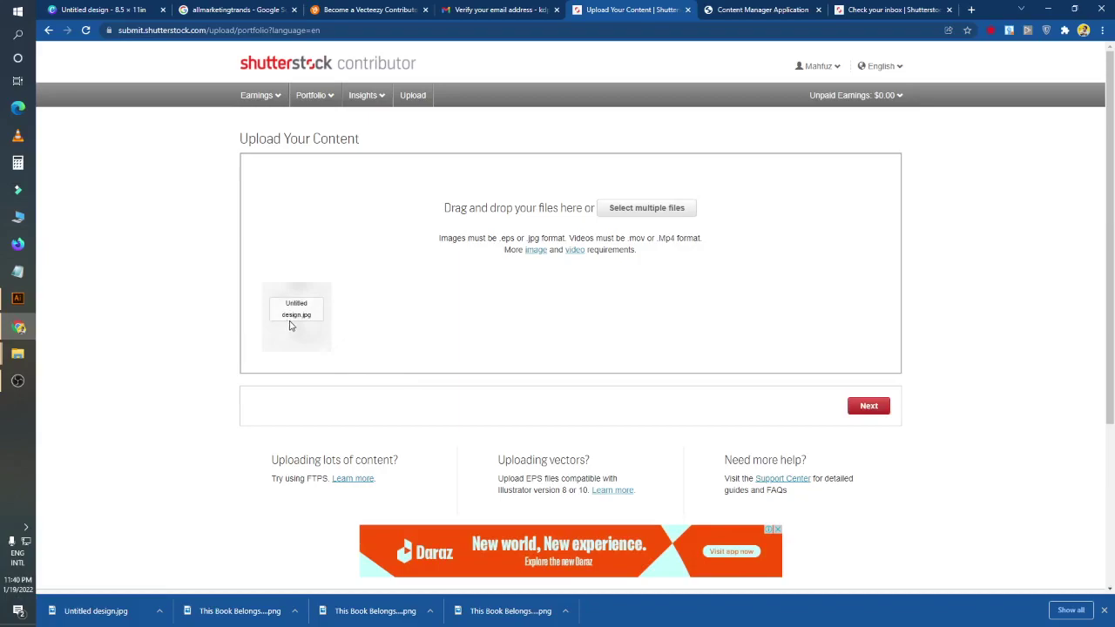
{"action": "left_click", "coordinate": [867, 406]}
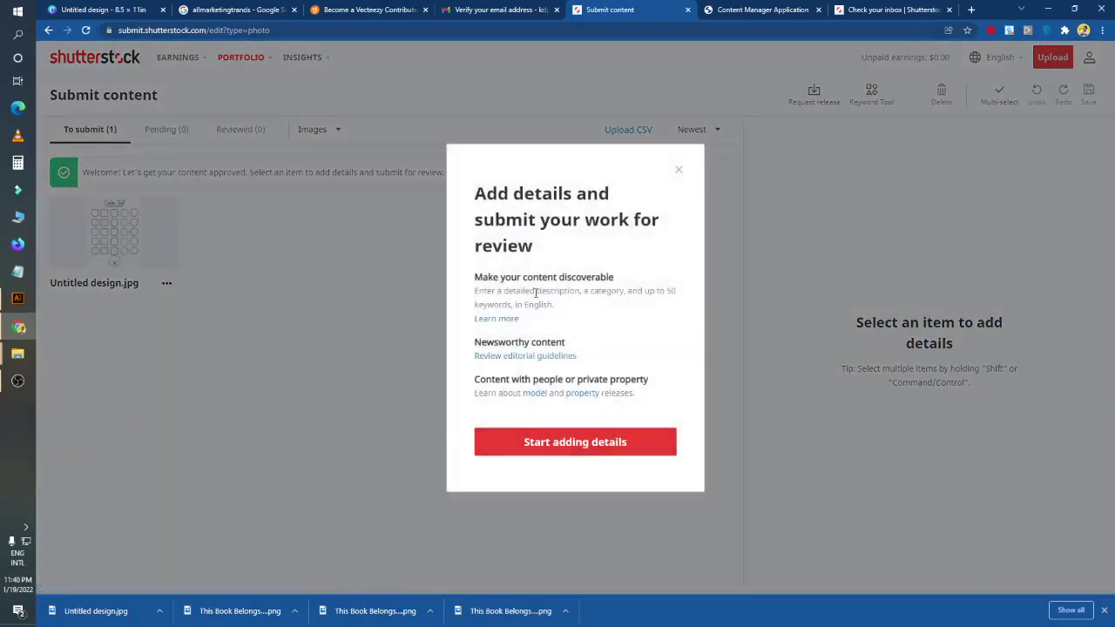
{"action": "left_click", "coordinate": [594, 448]}
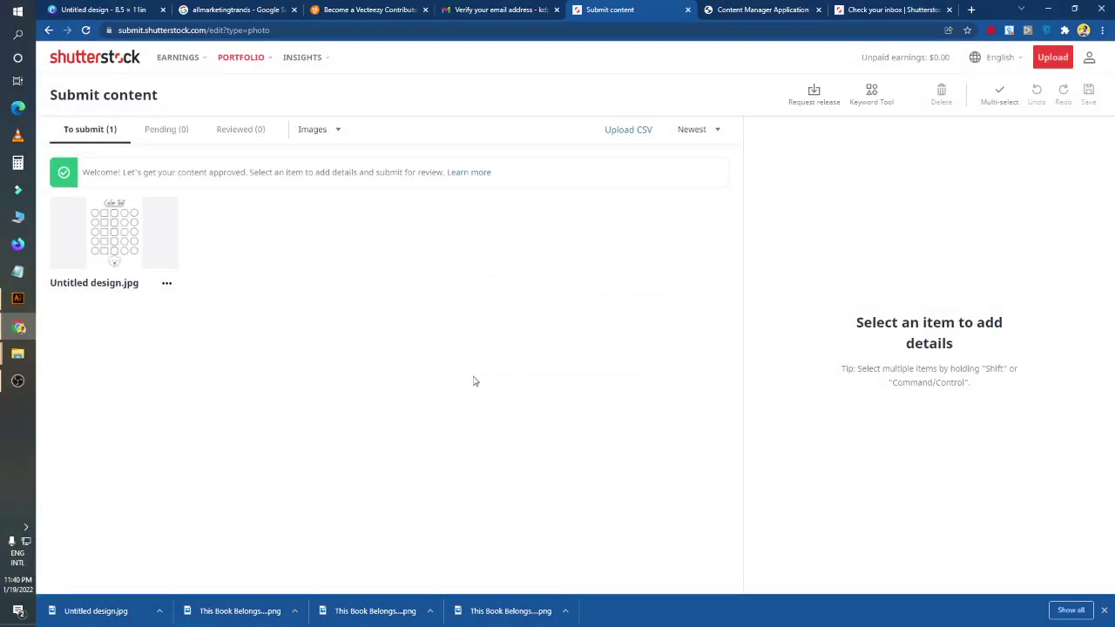
Select Untitled design.jpg and set both Category 1 and Category 2 to Arts.
{"action": "left_click", "coordinate": [105, 251]}
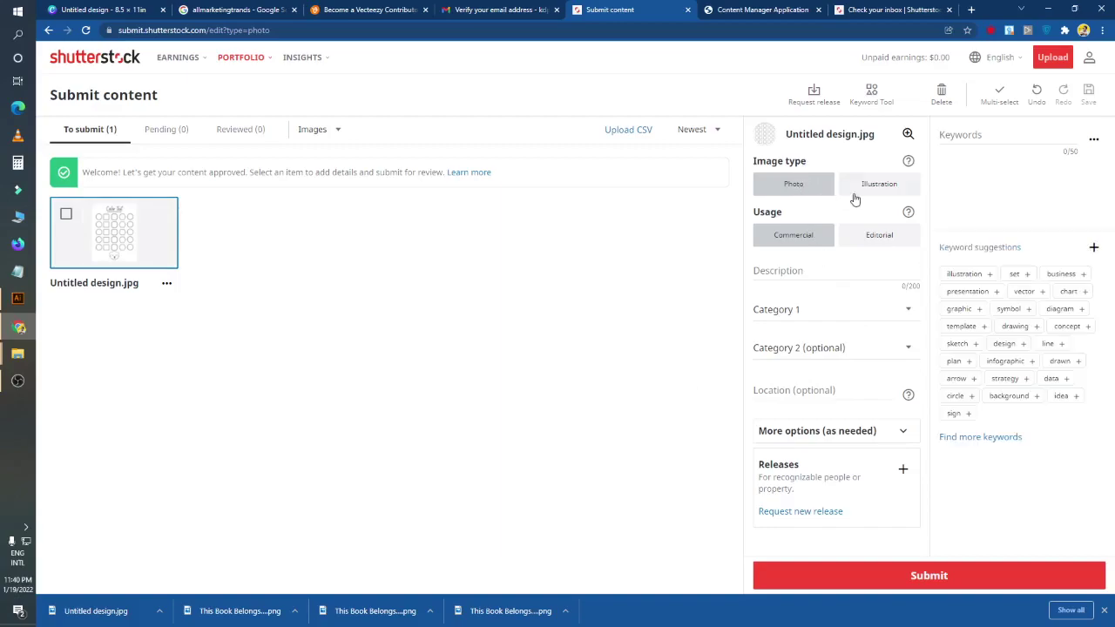
{"action": "left_click", "coordinate": [818, 308]}
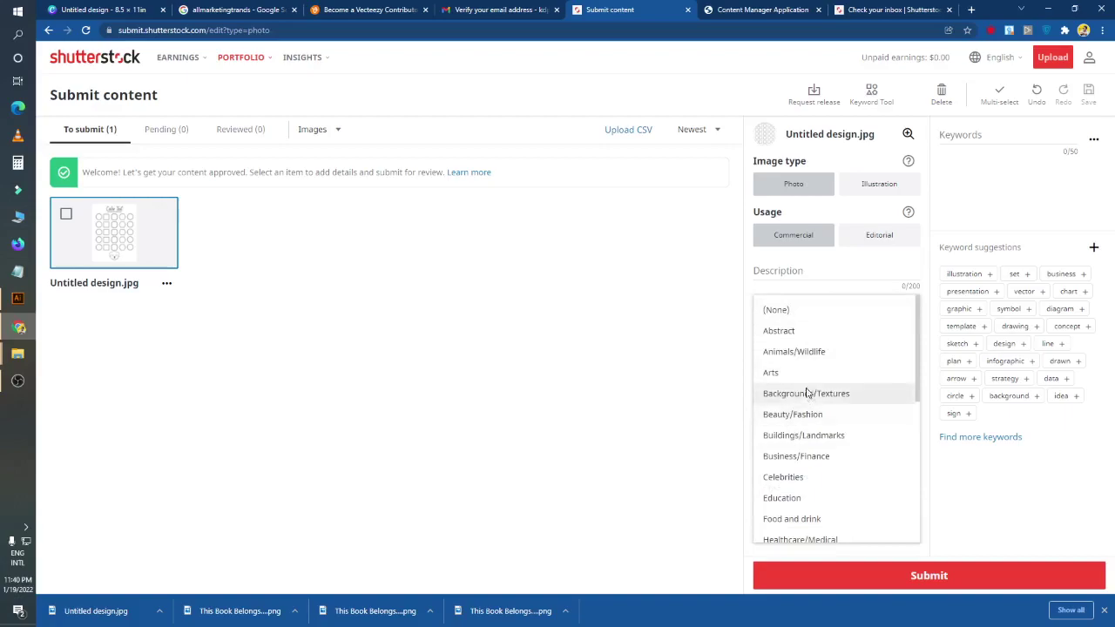
{"action": "left_click", "coordinate": [805, 375]}
{"action": "left_click", "coordinate": [807, 348]}
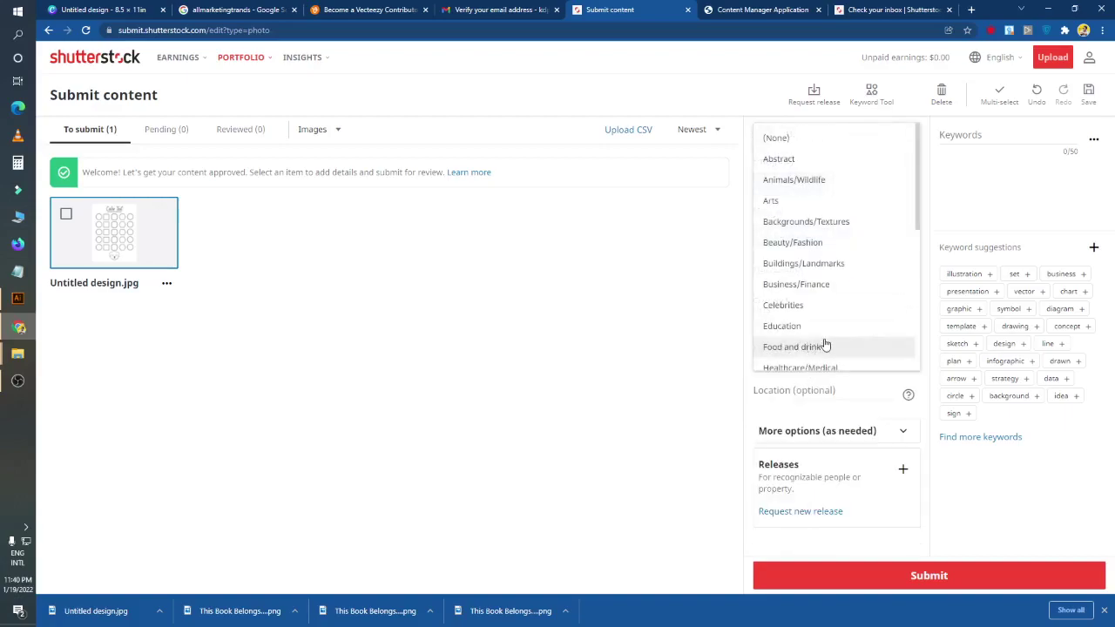
{"action": "left_click", "coordinate": [771, 200]}
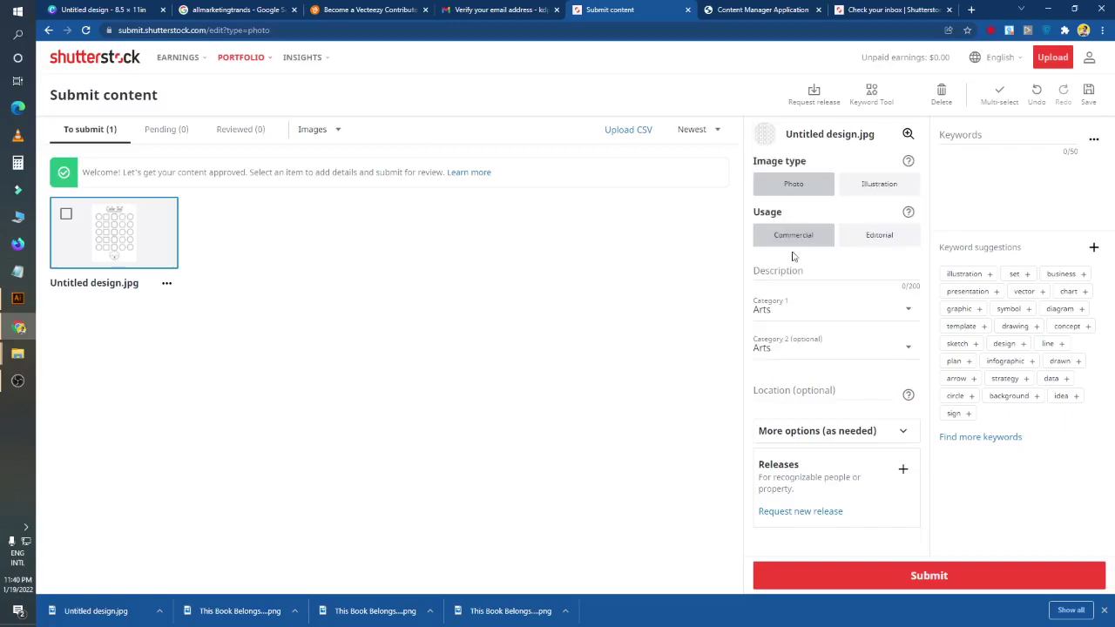
{"action": "left_click", "coordinate": [785, 392]}
{"action": "left_click", "coordinate": [701, 415]}
{"action": "left_click", "coordinate": [826, 433]}
{"action": "left_click", "coordinate": [825, 433]}
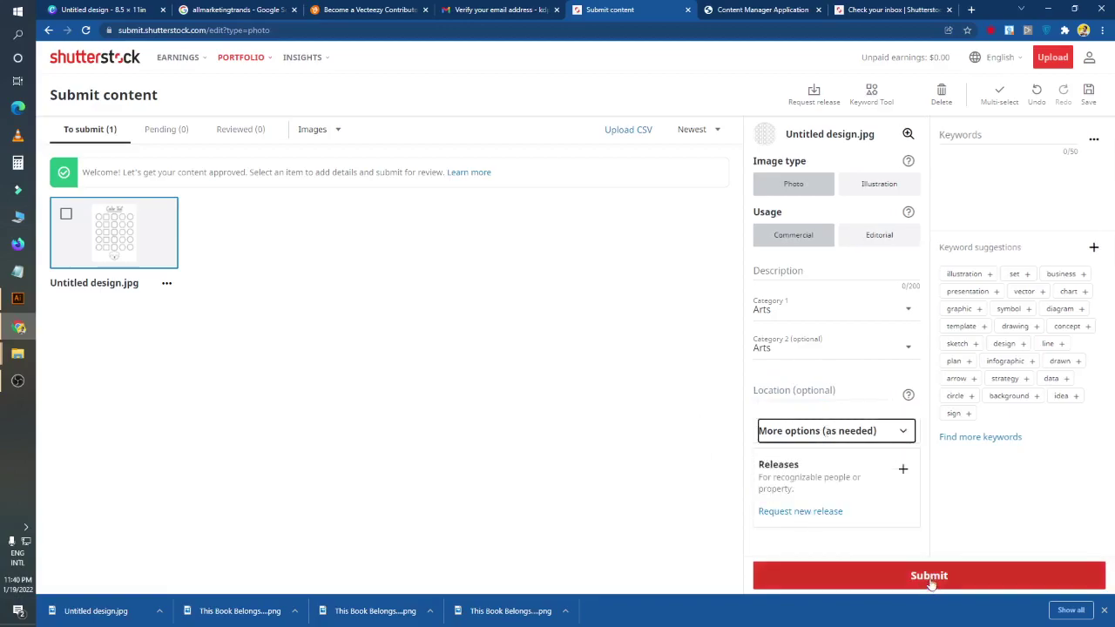
Add the suggested keywords graphic, vector, drawing and data to the image and try to submit it.
{"action": "left_click", "coordinate": [978, 310]}
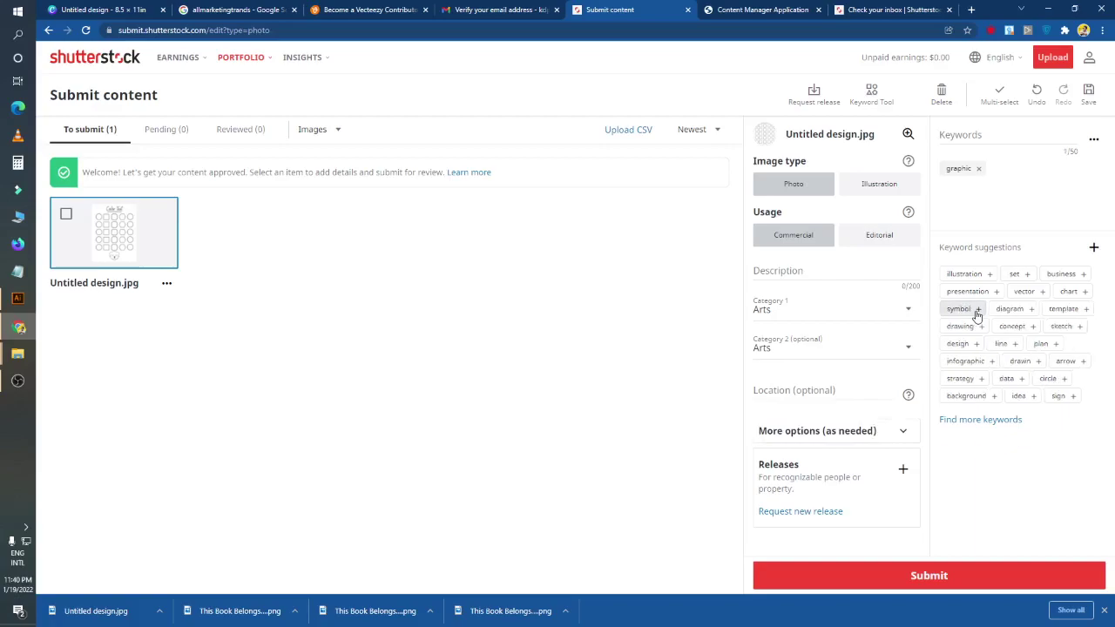
{"action": "left_click", "coordinate": [1038, 296]}
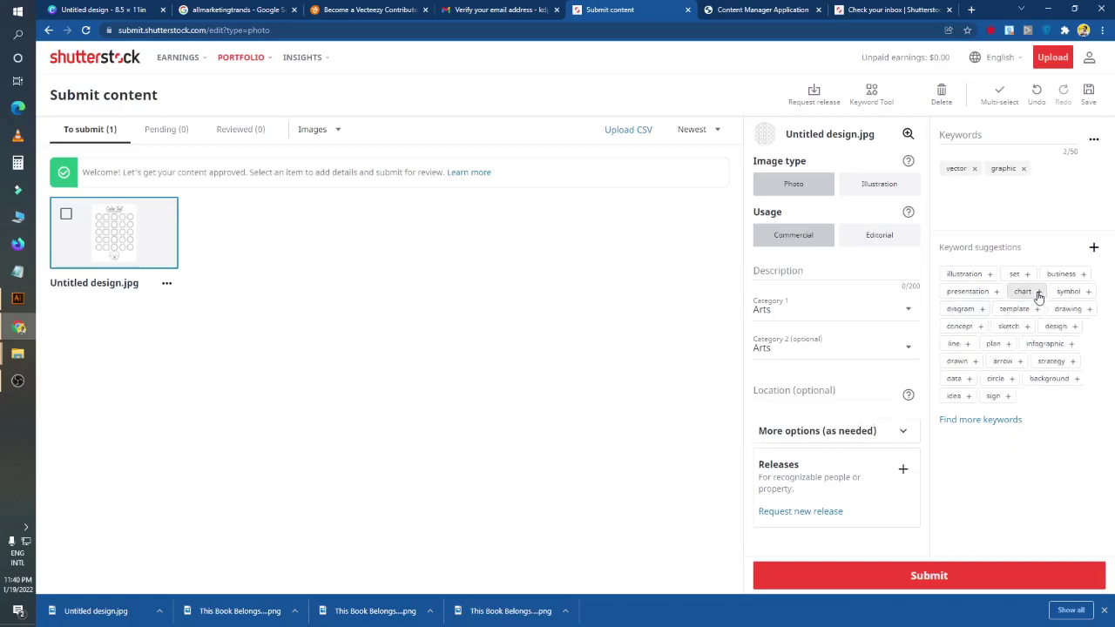
{"action": "left_click", "coordinate": [1076, 311]}
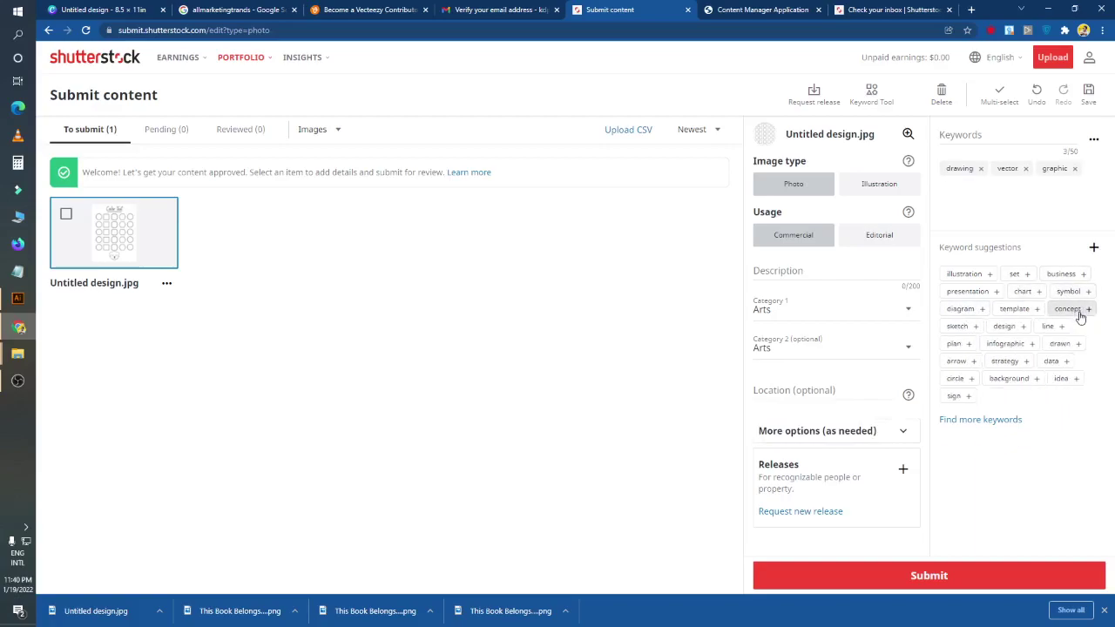
{"action": "left_click", "coordinate": [1058, 364]}
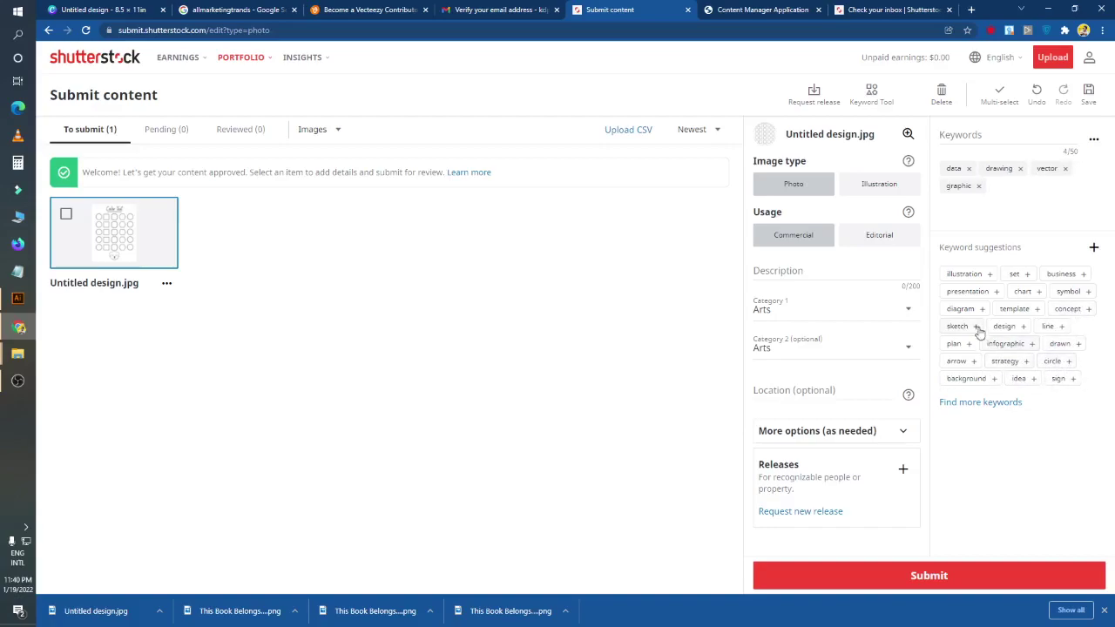
{"action": "left_click", "coordinate": [971, 572]}
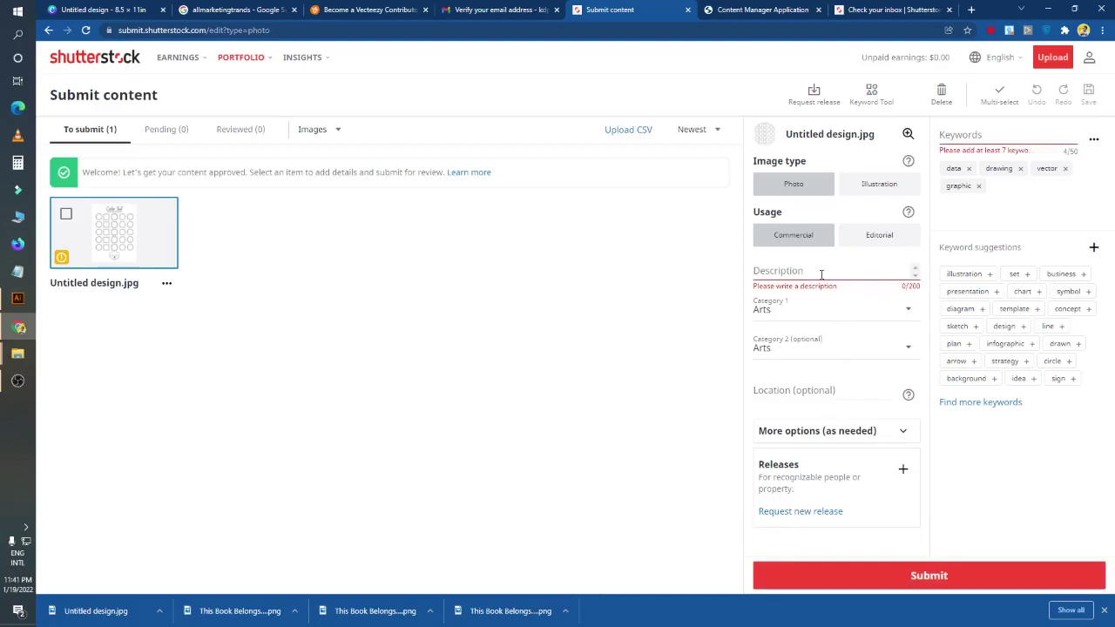
Add the keywords "color test", "color template" and "color dog" to the image.
{"action": "left_click", "coordinate": [969, 136]}
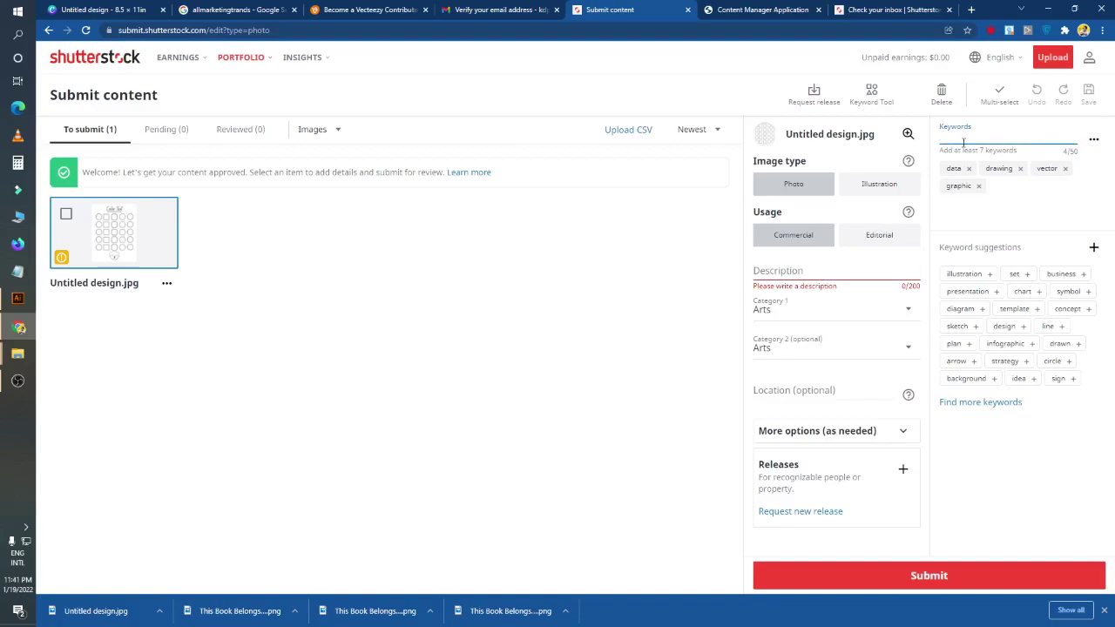
{"action": "type", "text": "Color test"}
{"action": "key", "text": "Return"}
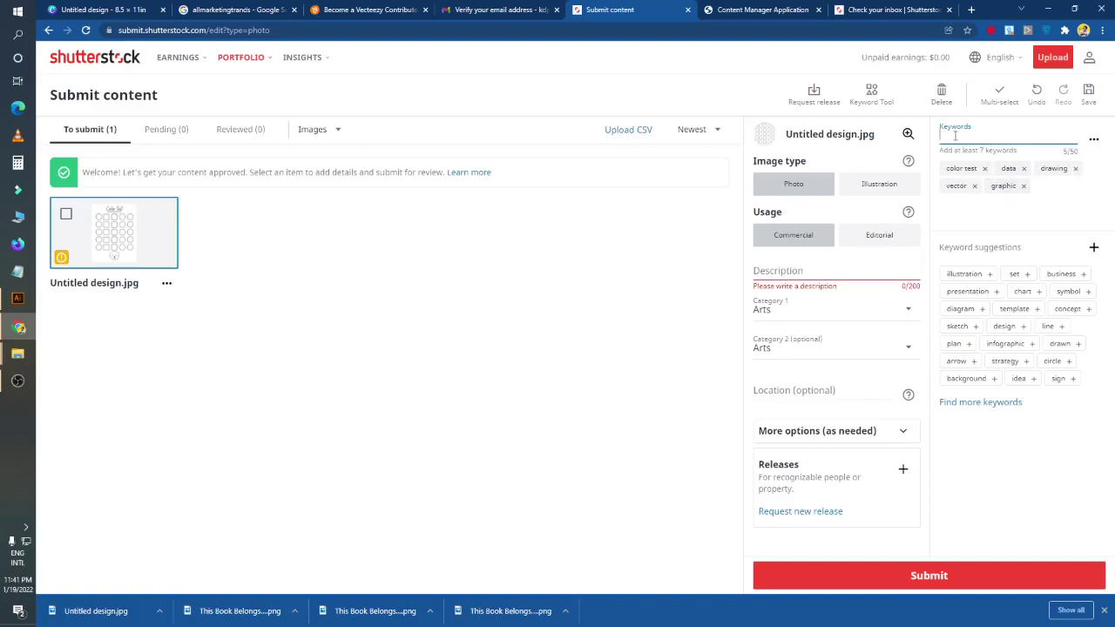
{"action": "type", "text": "color"}
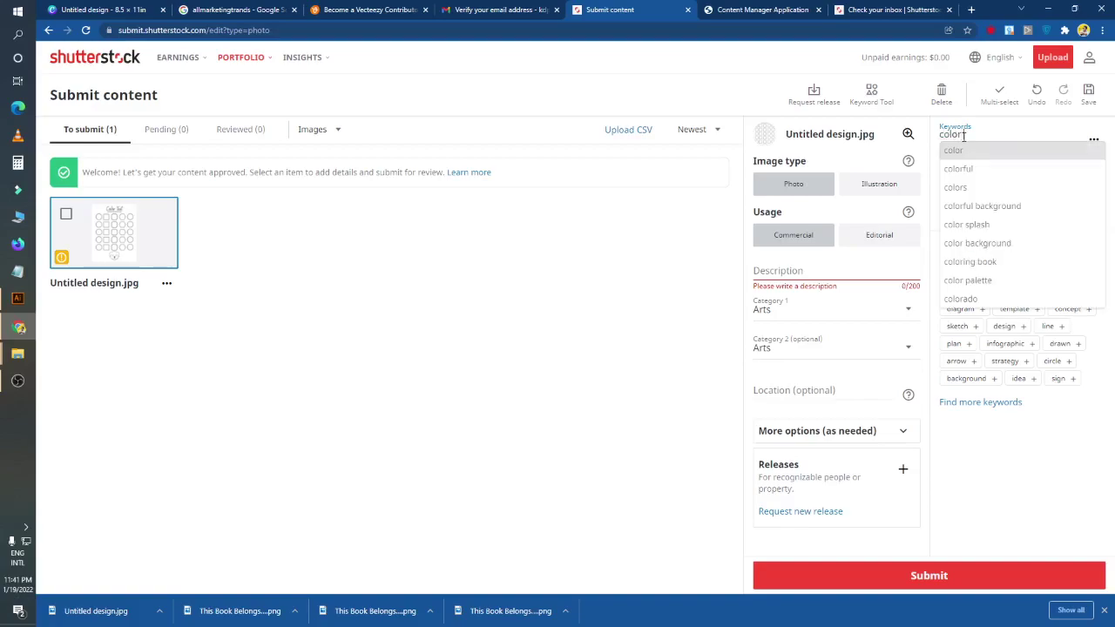
{"action": "type", "text": " te"}
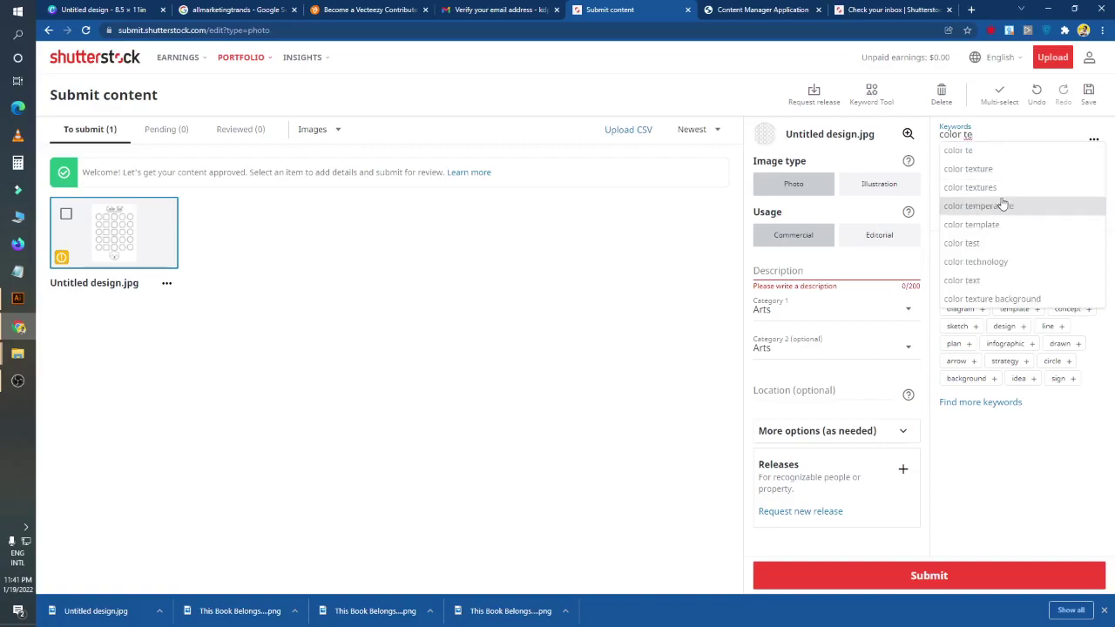
{"action": "left_click", "coordinate": [1010, 225]}
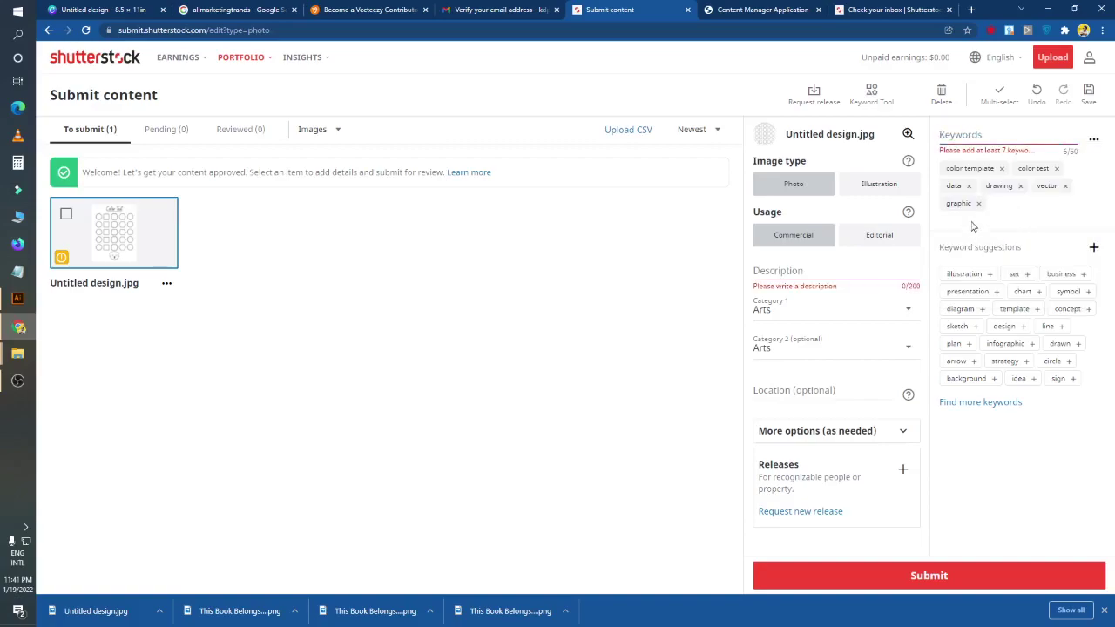
{"action": "left_click", "coordinate": [1016, 137]}
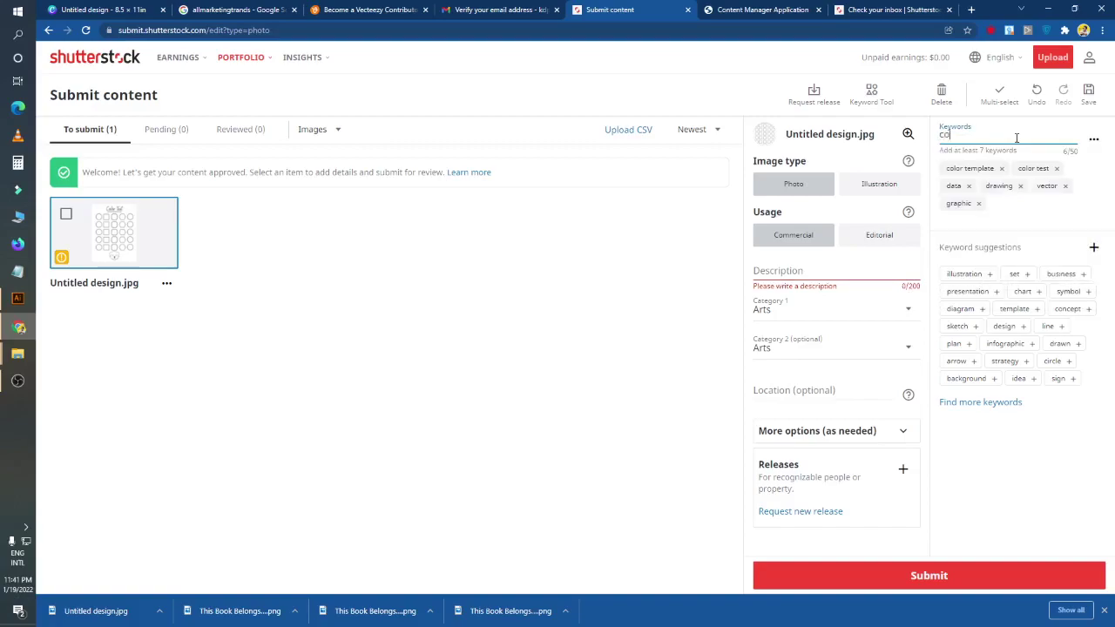
{"action": "type", "text": "color dog"}
{"action": "key", "text": "Return"}
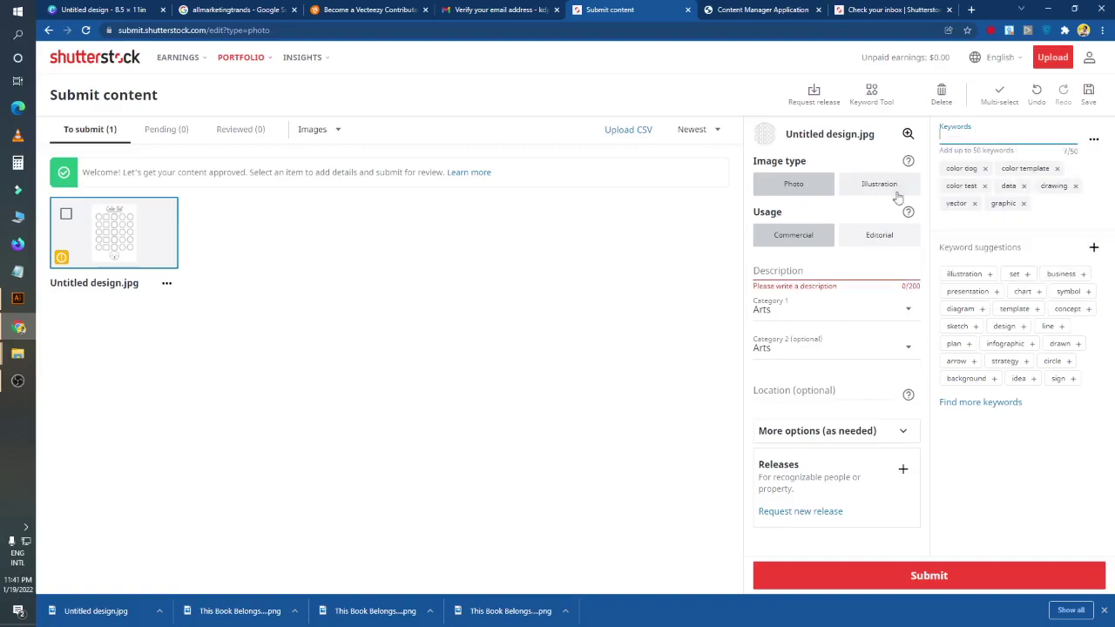
Enter the description "This is a color test image for coloring pages" and submit the image for review.
{"action": "left_click", "coordinate": [839, 271]}
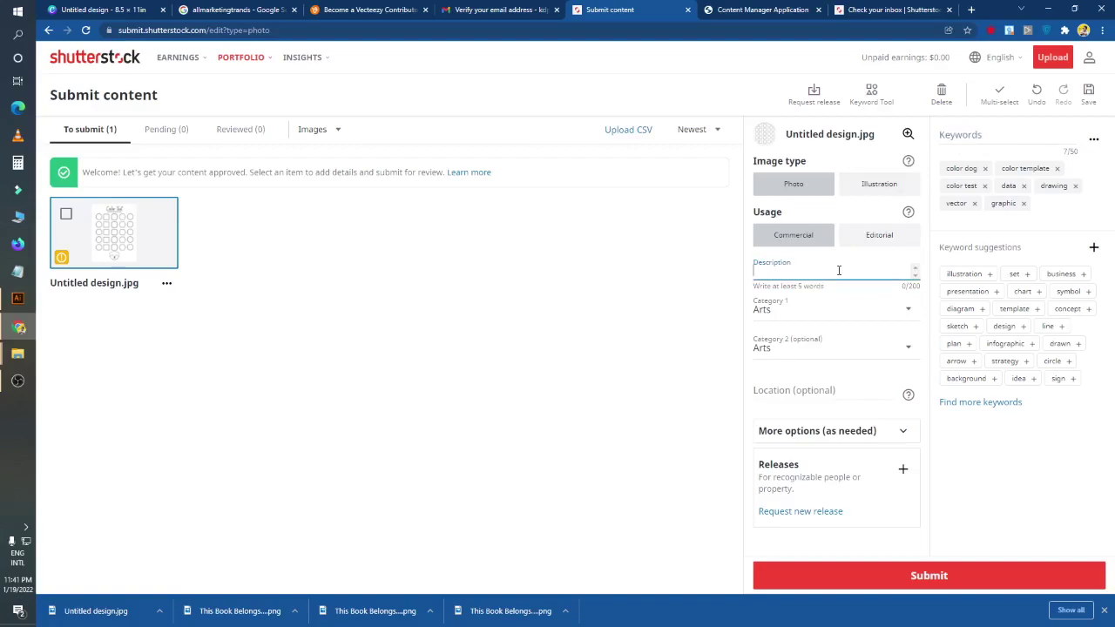
{"action": "type", "text": "Thiu"}
{"action": "type", "text": "s is "}
{"action": "type", "text": "a colo"}
{"action": "type", "text": "r test image f"}
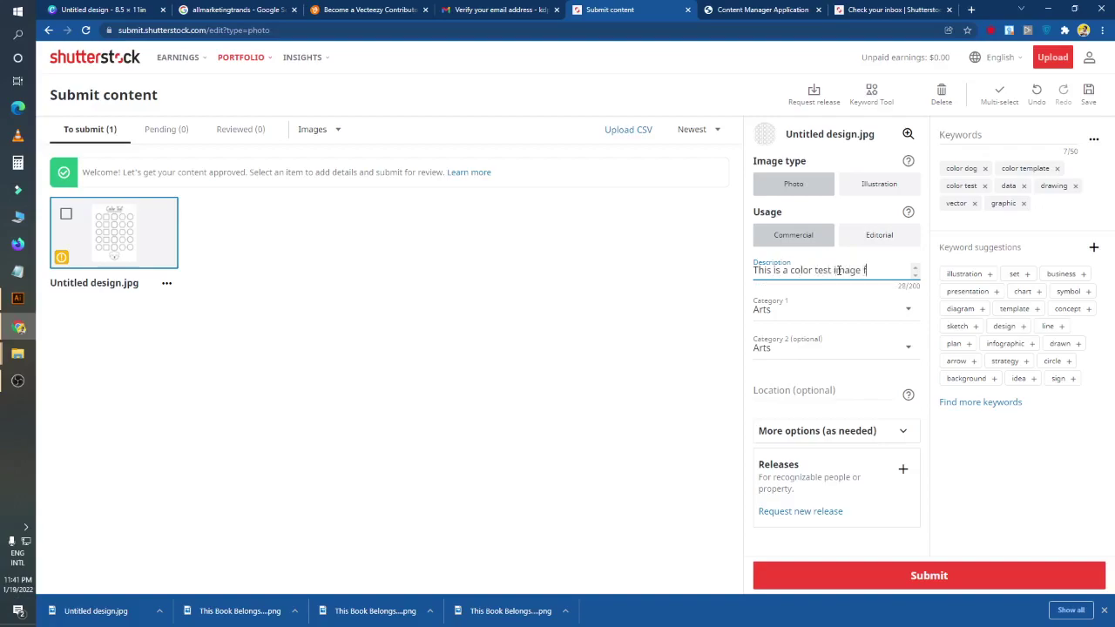
{"action": "type", "text": "or coloring pages"}
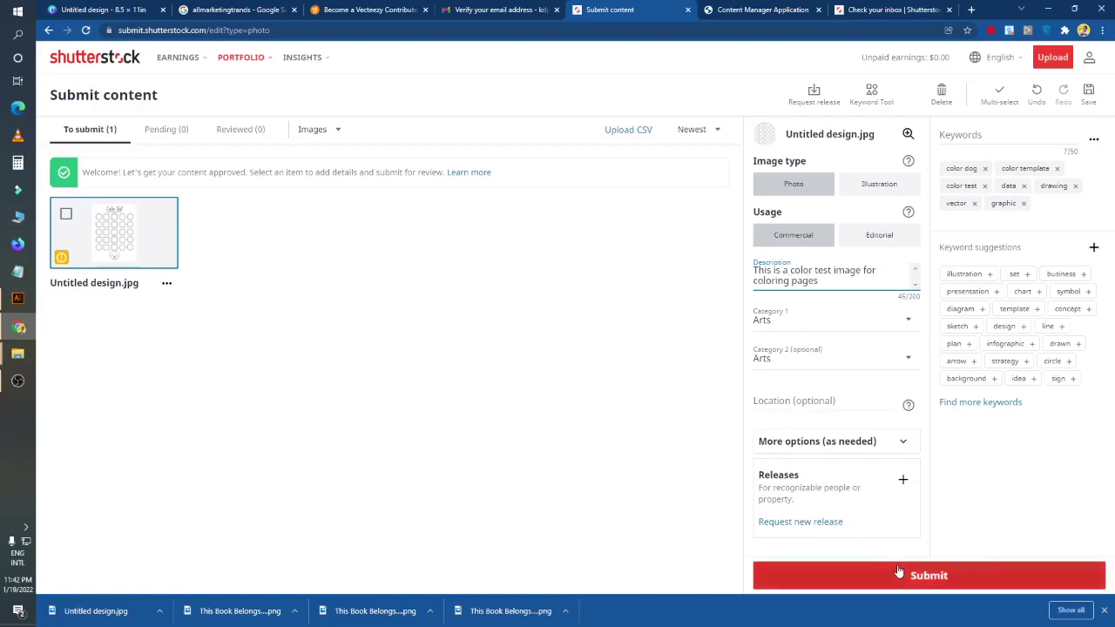
{"action": "left_click", "coordinate": [885, 566]}
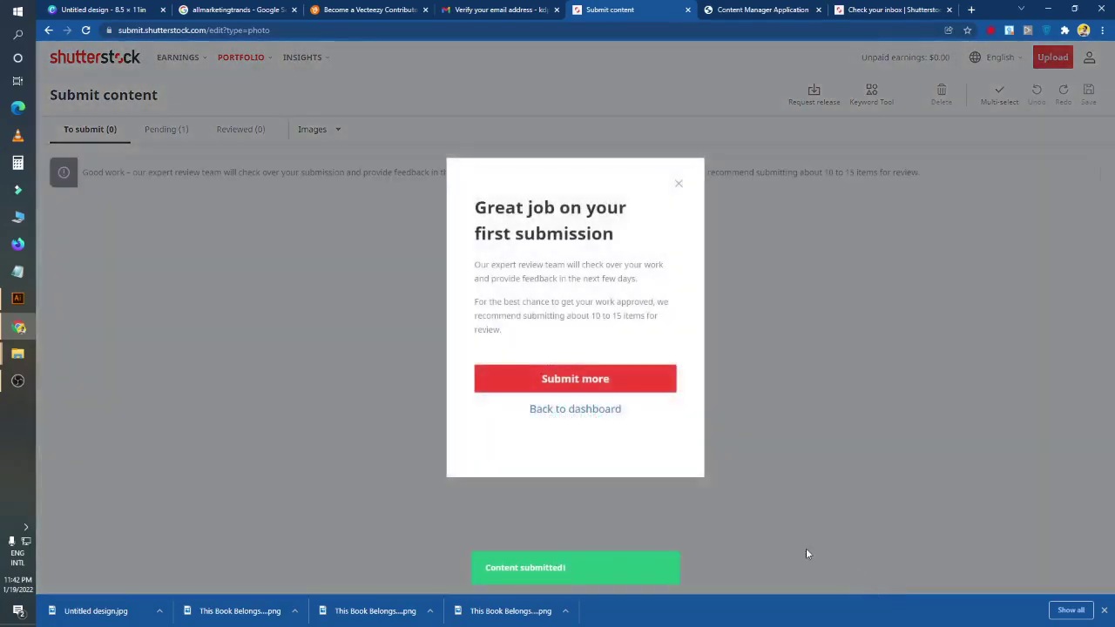
Dismiss the submission message, view the pending images, and open the Earnings Summary page.
{"action": "left_click", "coordinate": [601, 391]}
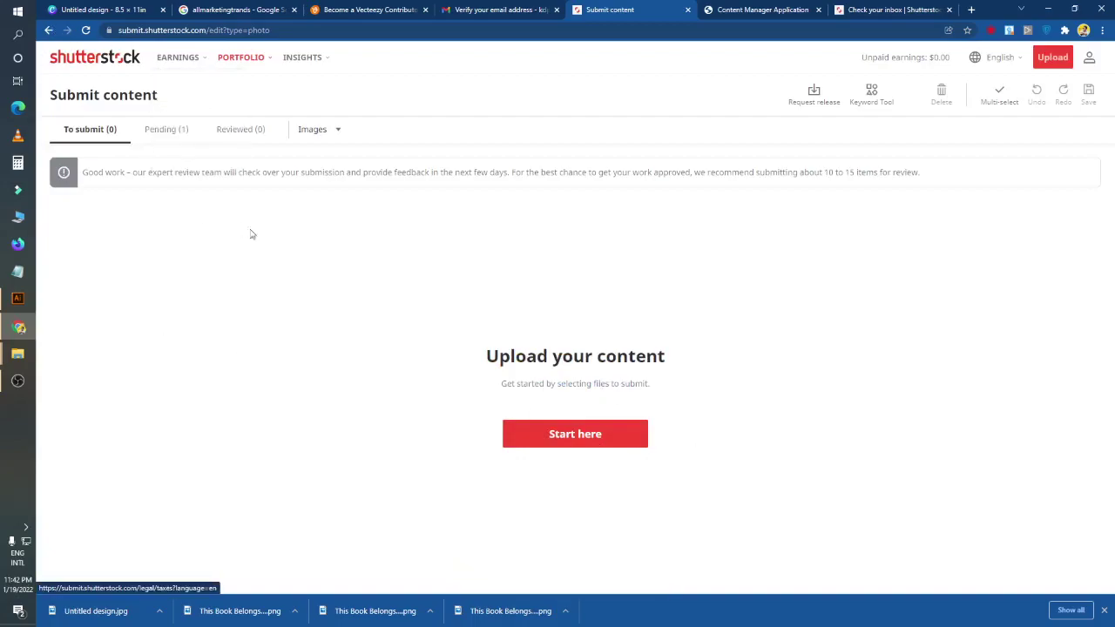
{"action": "left_click", "coordinate": [164, 129]}
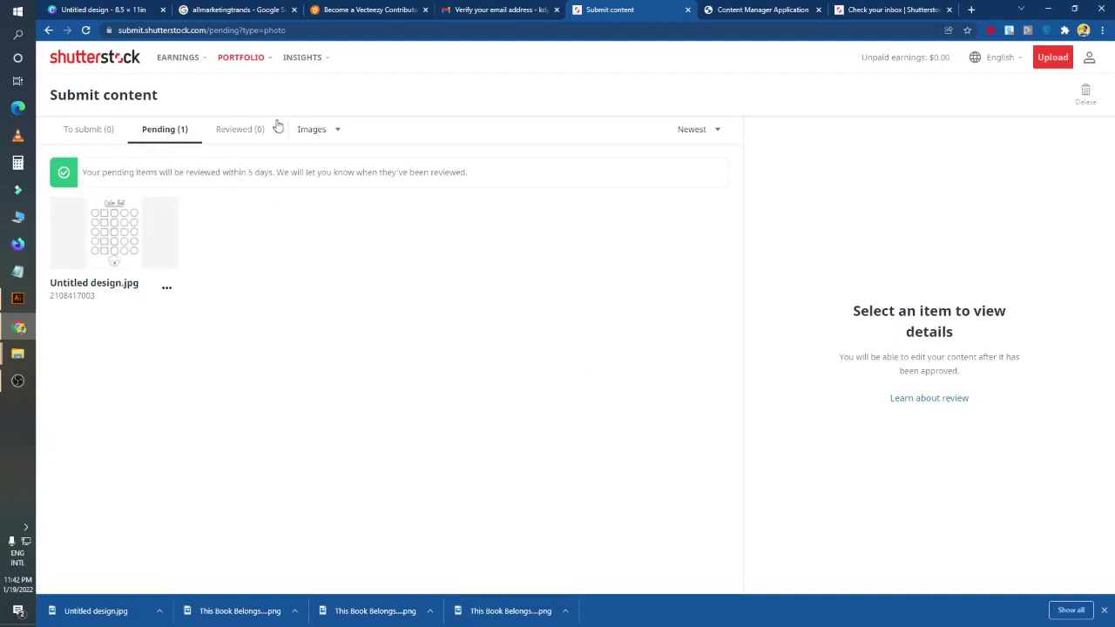
{"action": "mouse_move", "coordinate": [182, 55]}
{"action": "left_click", "coordinate": [190, 92]}
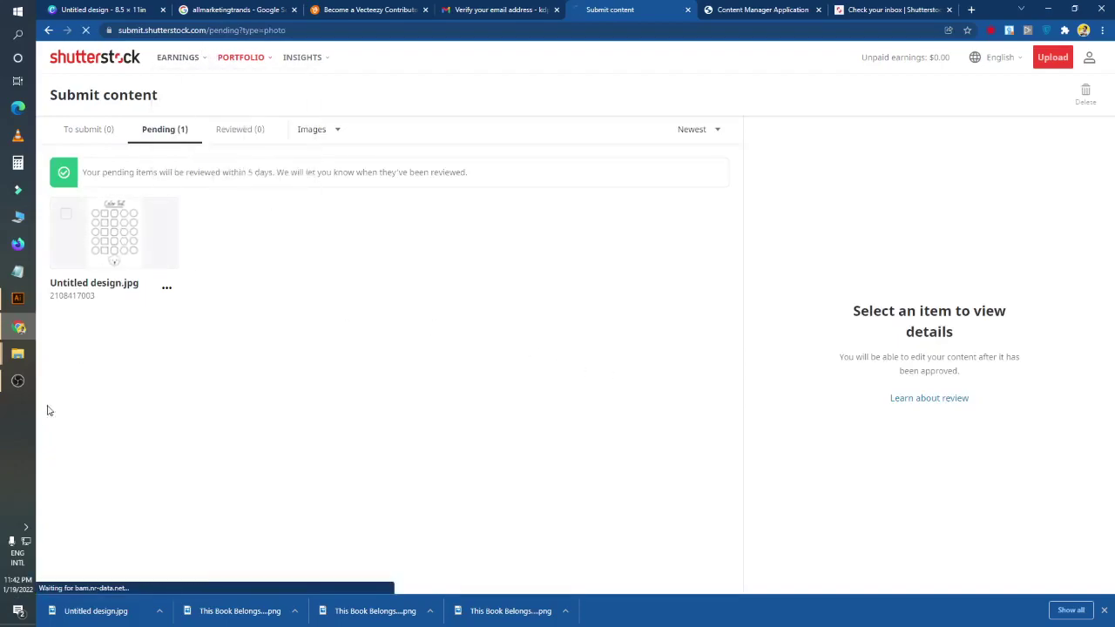
{"action": "left_click", "coordinate": [18, 298]}
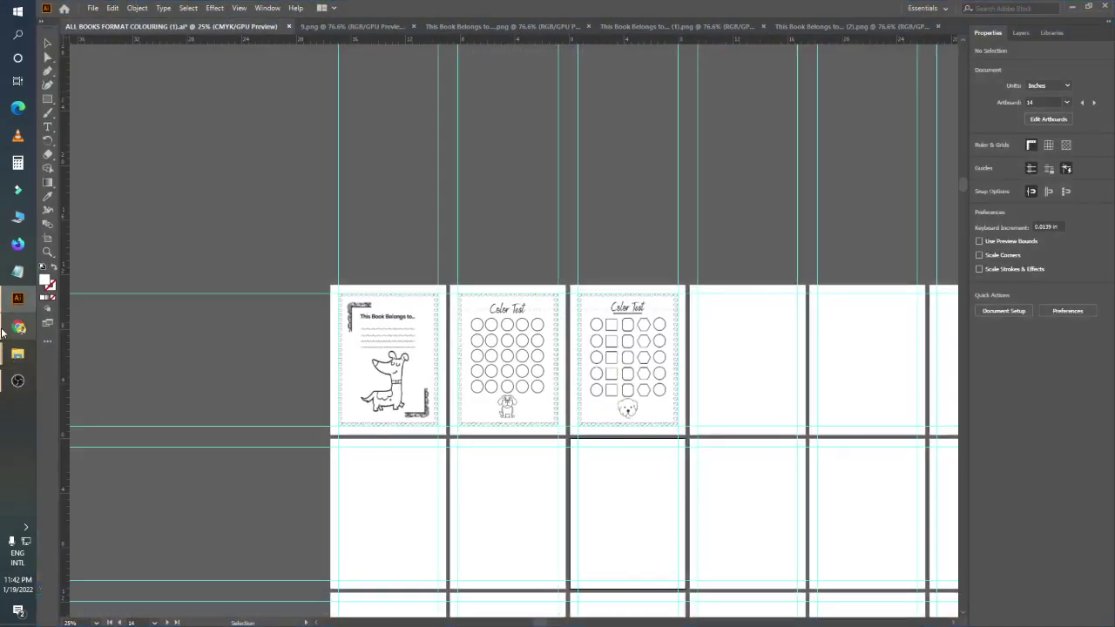
{"action": "left_click", "coordinate": [15, 381]}
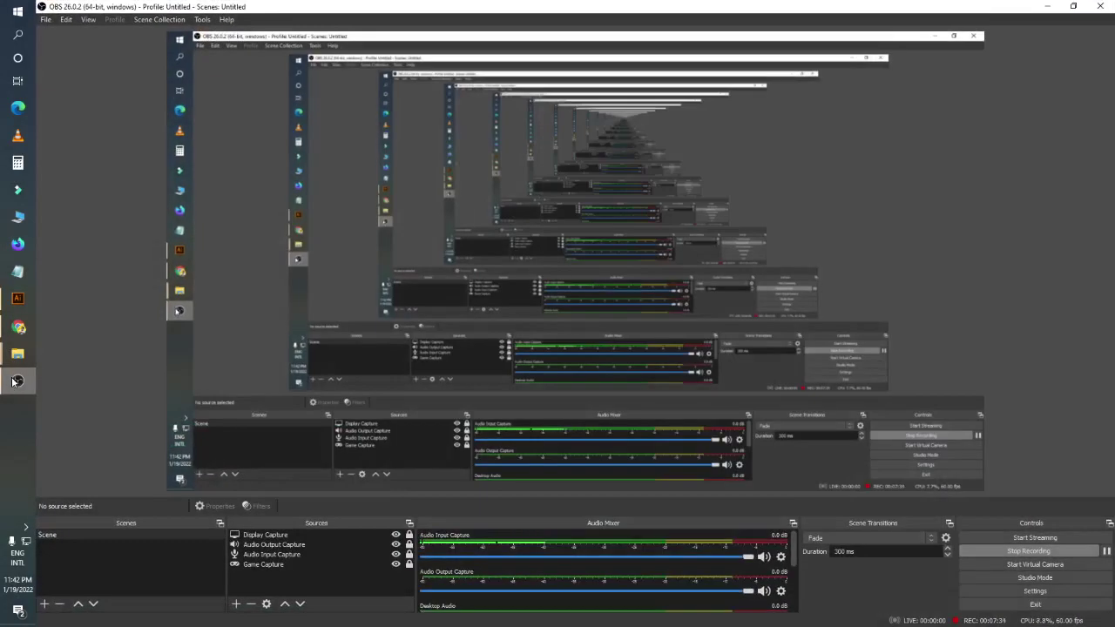
{"action": "left_click", "coordinate": [15, 380]}
{"action": "left_click", "coordinate": [20, 326]}
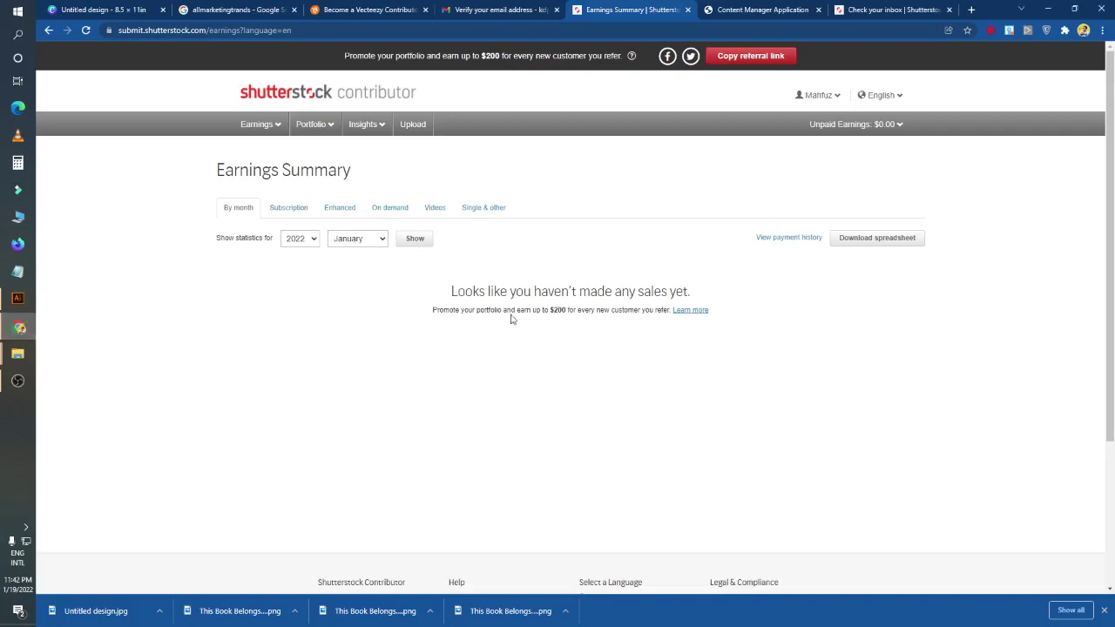
Examine the customer referral promotion offer on the Earnings Summary page.
{"action": "left_click_drag", "start_coordinate": [432, 310], "coordinate": [673, 310]}
{"action": "left_click", "coordinate": [614, 320]}
{"action": "left_click", "coordinate": [675, 337]}
{"action": "left_click_drag", "start_coordinate": [346, 54], "coordinate": [620, 58]}
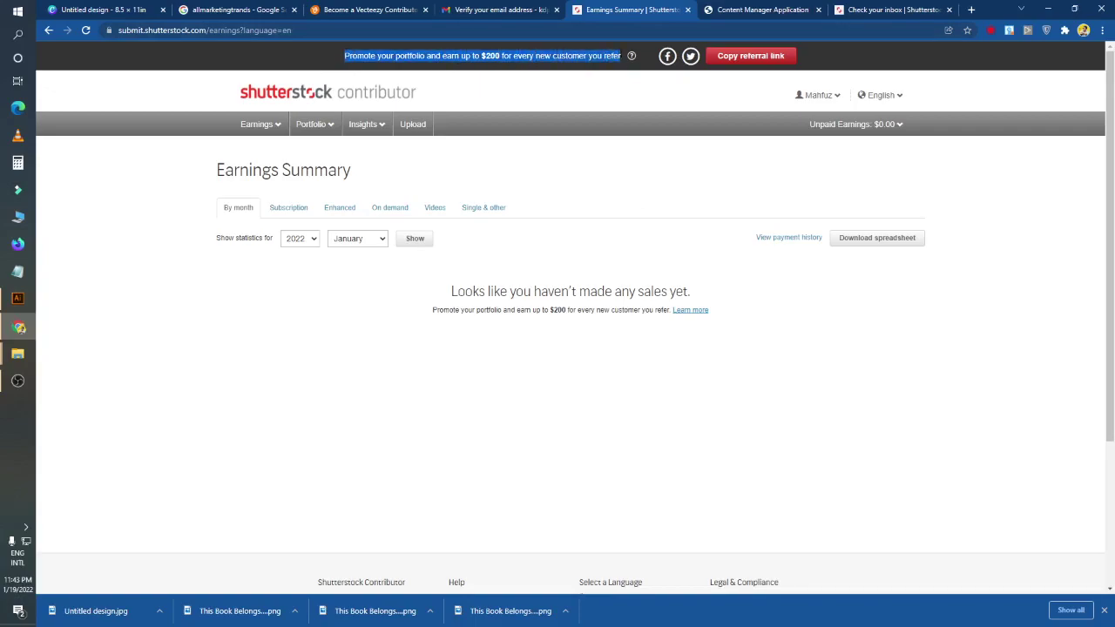
{"action": "left_click_drag", "start_coordinate": [471, 56], "coordinate": [625, 58]}
{"action": "left_click_drag", "start_coordinate": [472, 56], "coordinate": [600, 57]}
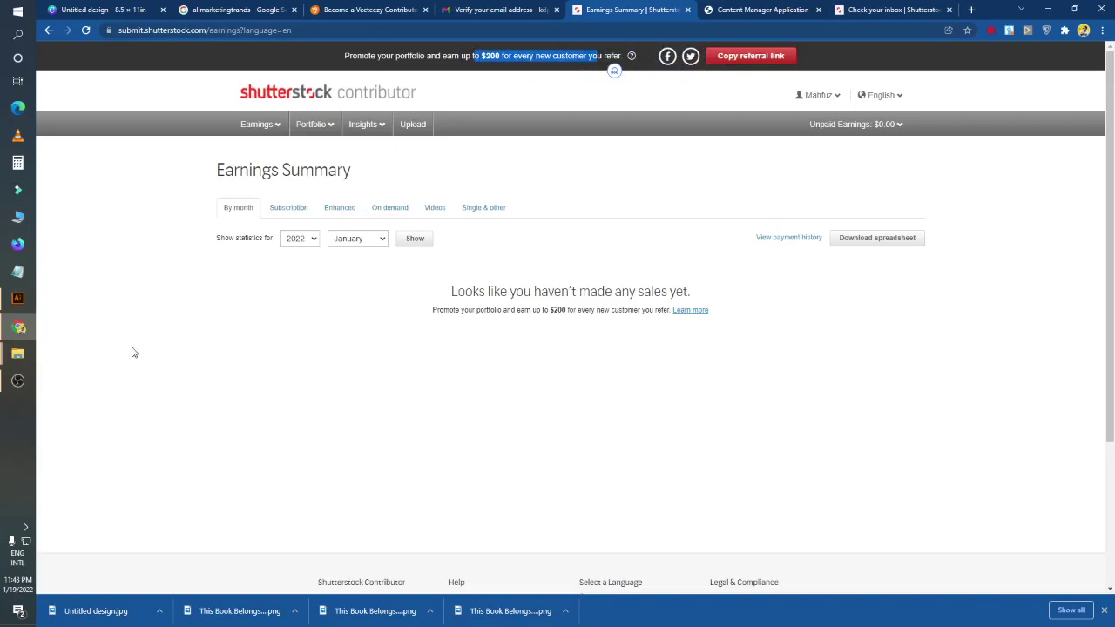
{"action": "left_click", "coordinate": [19, 382]}
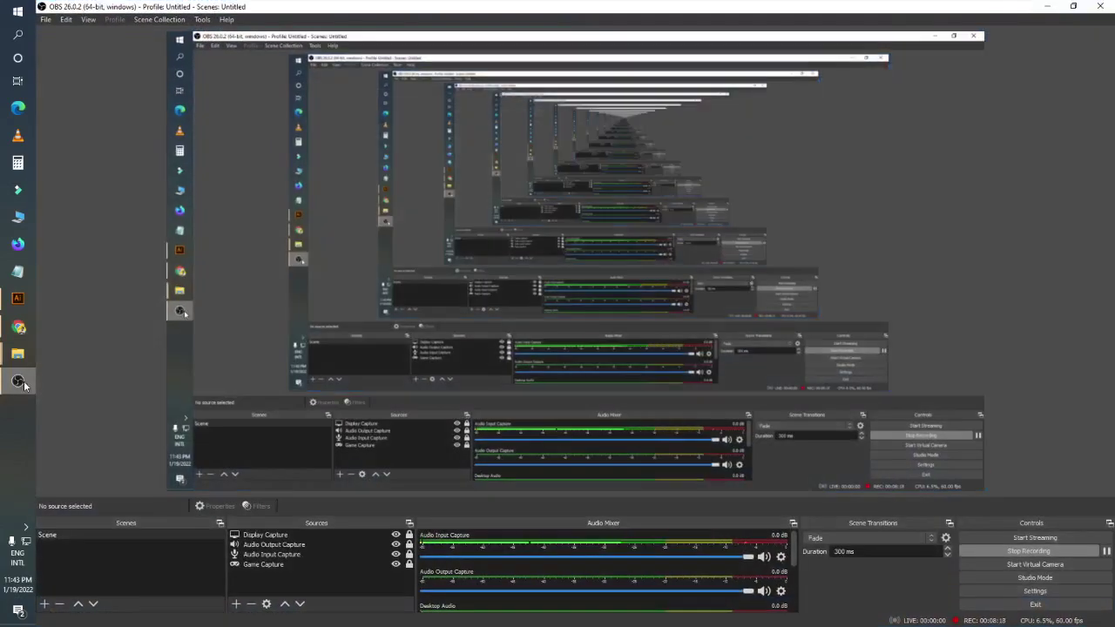